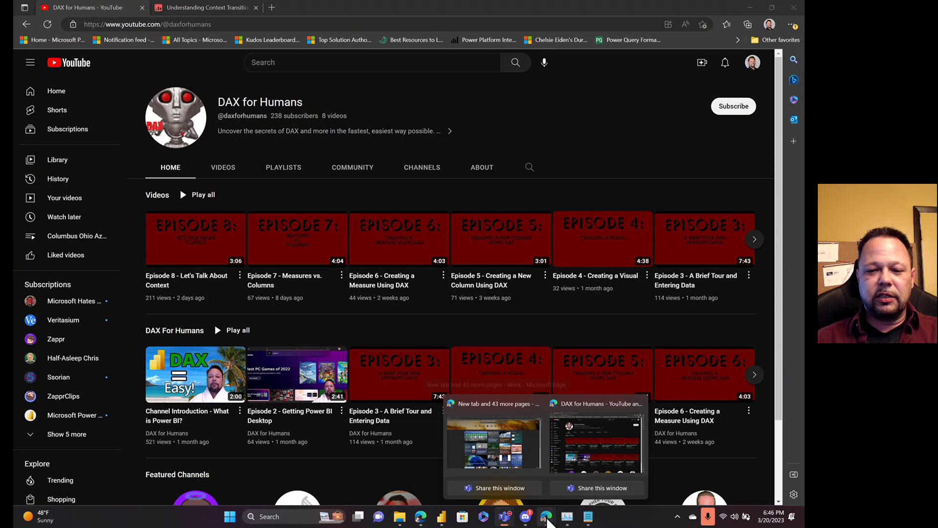
# - Scroll the SQLBI context-transition article to the SumOfUnitPrice calculated-column example showing €898,141.44
pyautogui.click(209, 10)
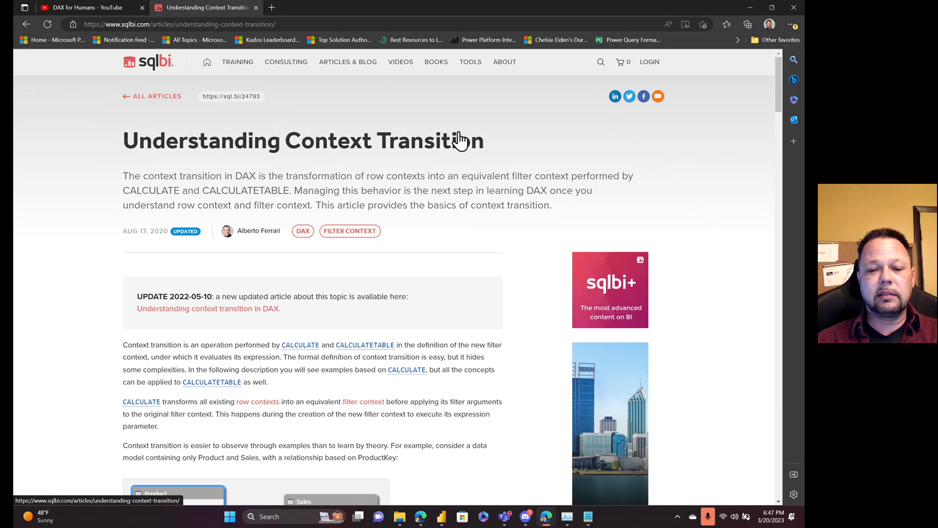
pyautogui.scroll(-5, 457, 142)
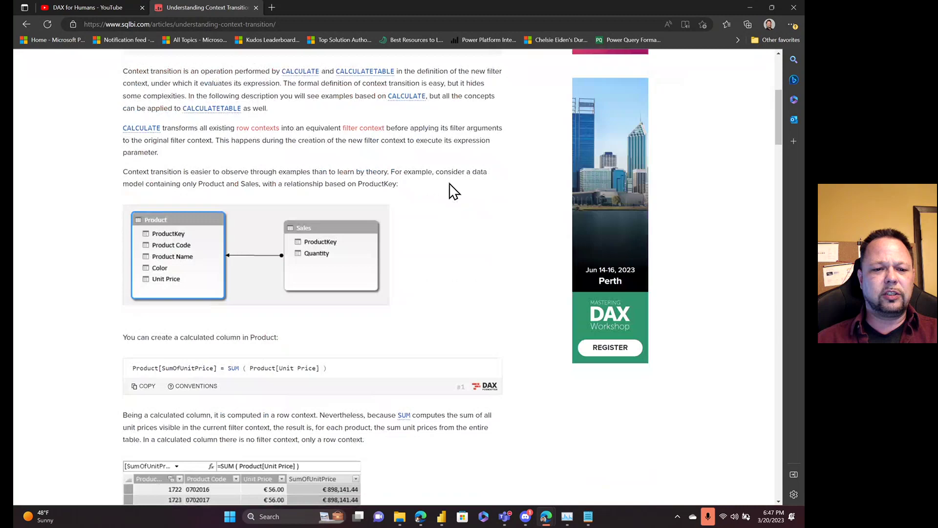
pyautogui.scroll(-3, 450, 192)
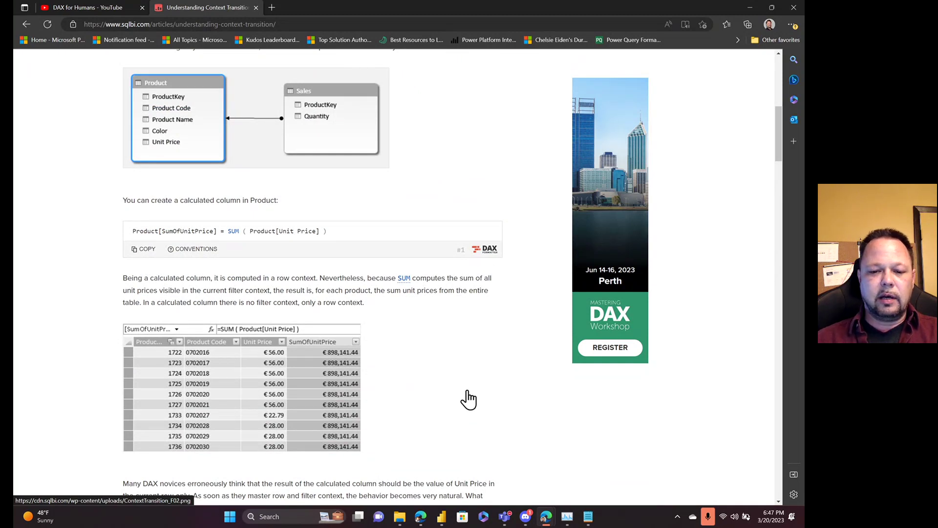
# - Show the Power BI Product table rows, where SumOfUnitPrice gives $295,326.3961 on every row
pyautogui.moveTo(444, 519)
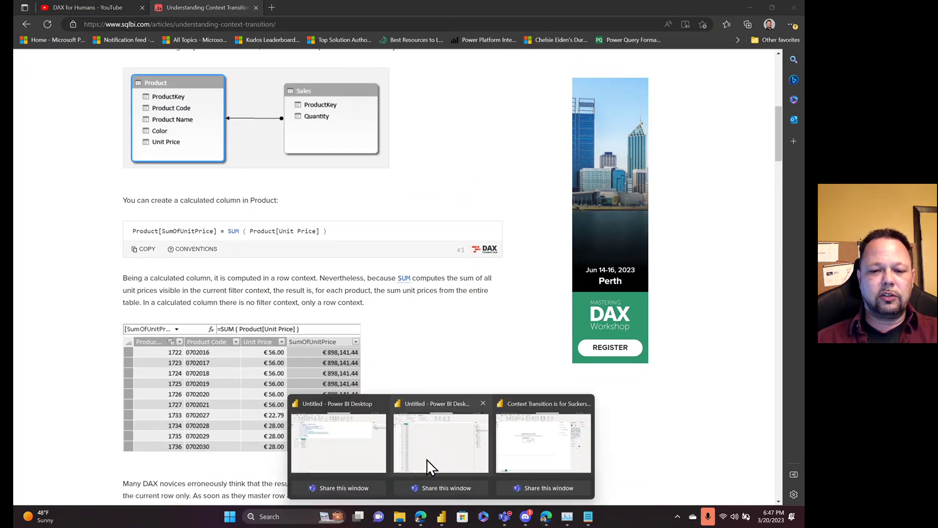
pyautogui.click(536, 423)
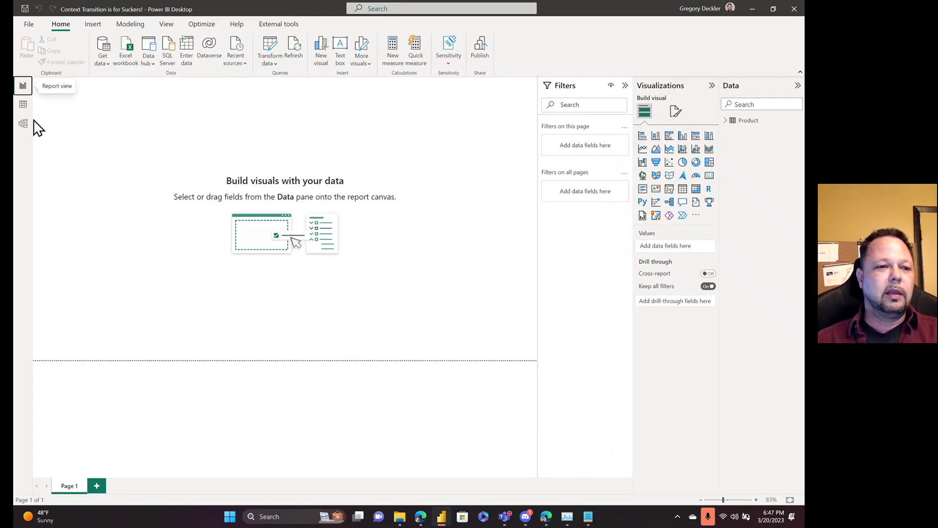
pyautogui.click(23, 104)
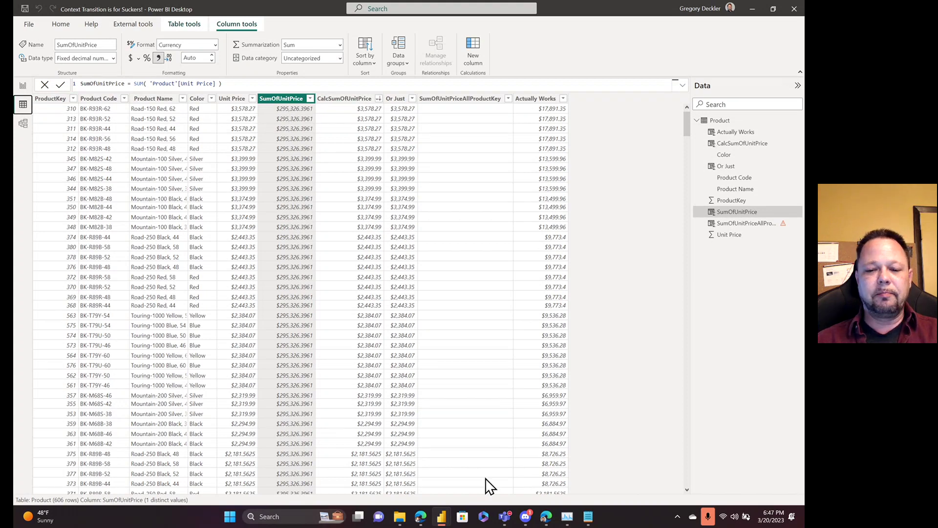
# - In the SQLBI article, highlight the sentence about creating a calculated column in Product
pyautogui.moveTo(546, 516)
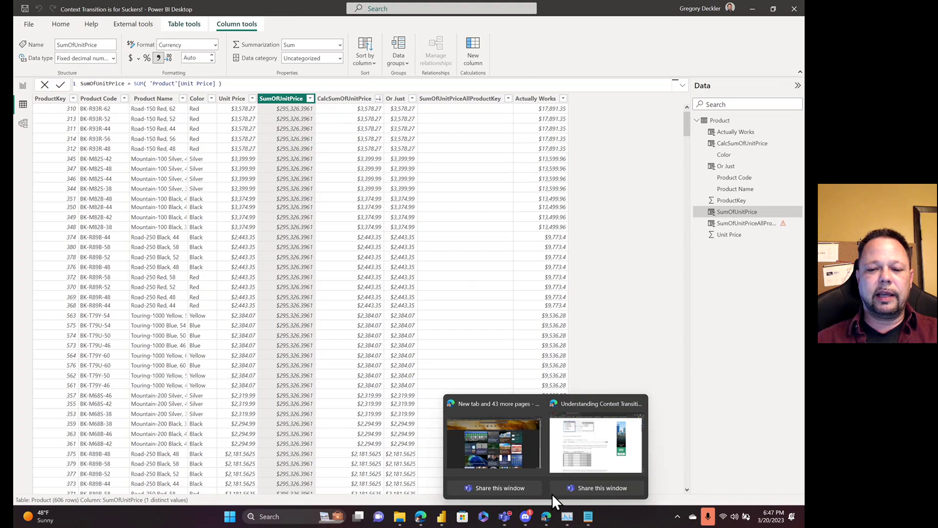
pyautogui.click(579, 445)
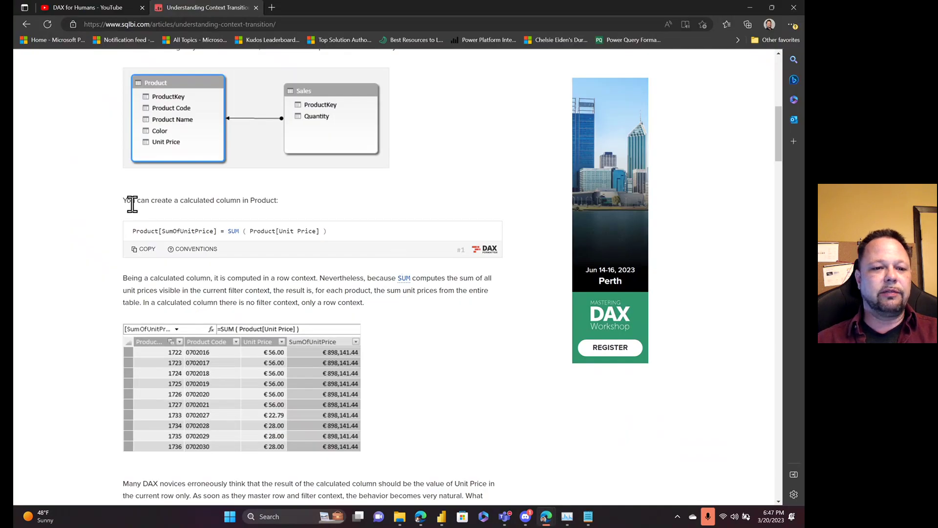
pyautogui.moveTo(126, 199); pyautogui.dragTo(247, 224)
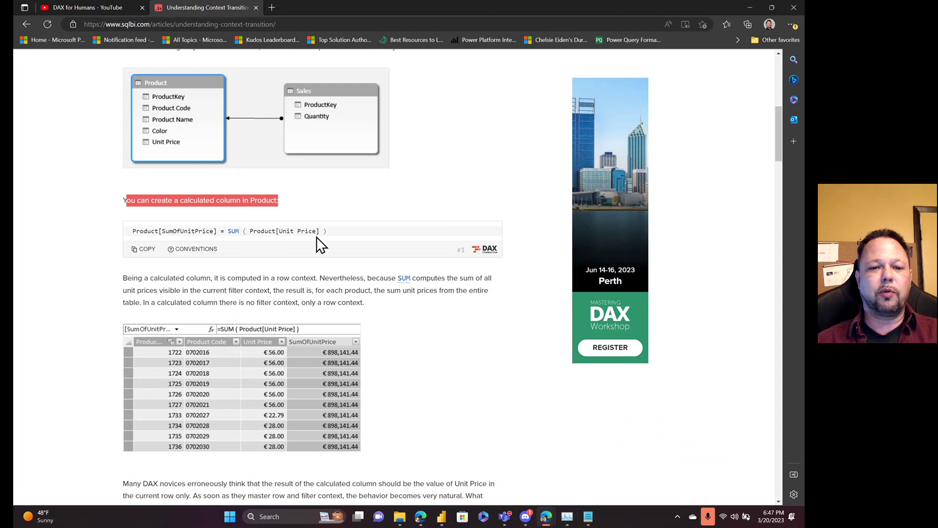
pyautogui.click(445, 519)
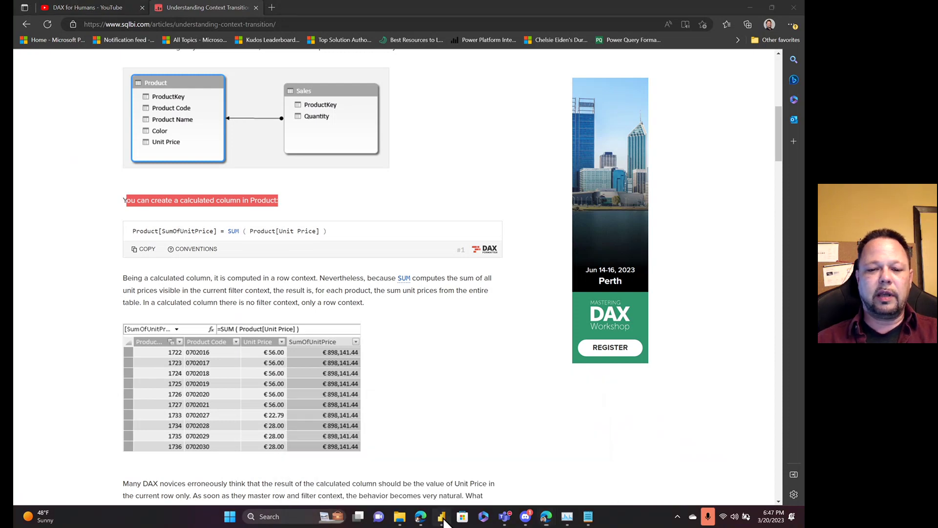
# - Return to the Power BI file and select SUM in the SumOfUnitPrice formula
pyautogui.click(512, 455)
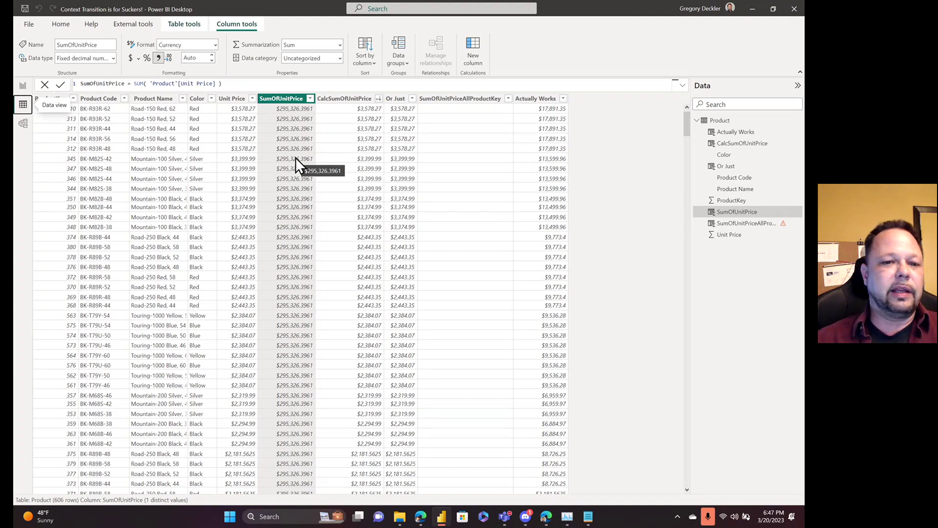
pyautogui.doubleClick(138, 84)
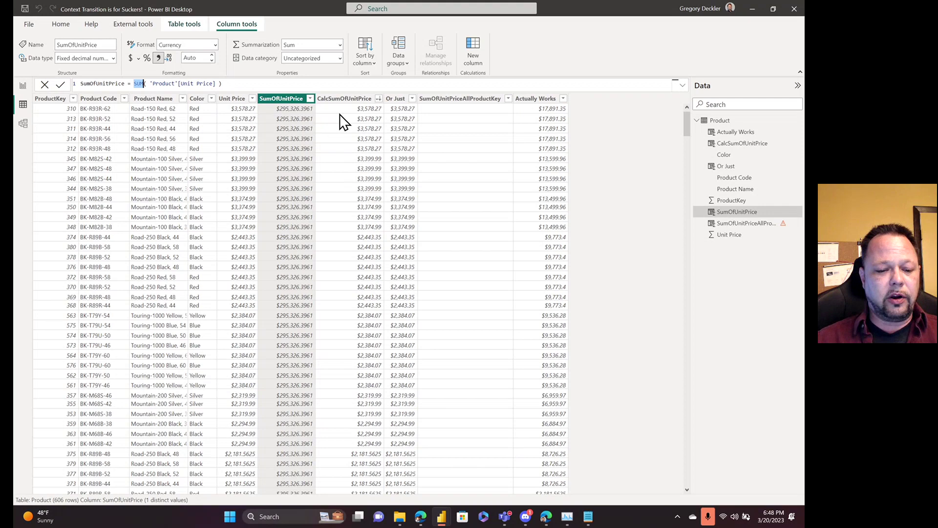
# - Scroll the SQLBI article to the CalcSumOfUnitPrice example using CALCULATE ( SUM ( Product[Unit Price] ) )
pyautogui.hotkey('alt', 'Tab')
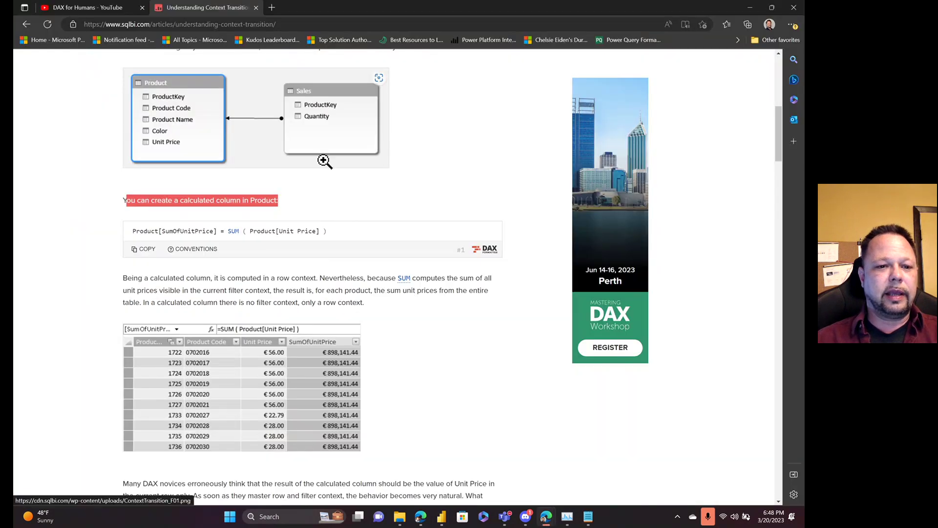
pyautogui.scroll(-3, 344, 180)
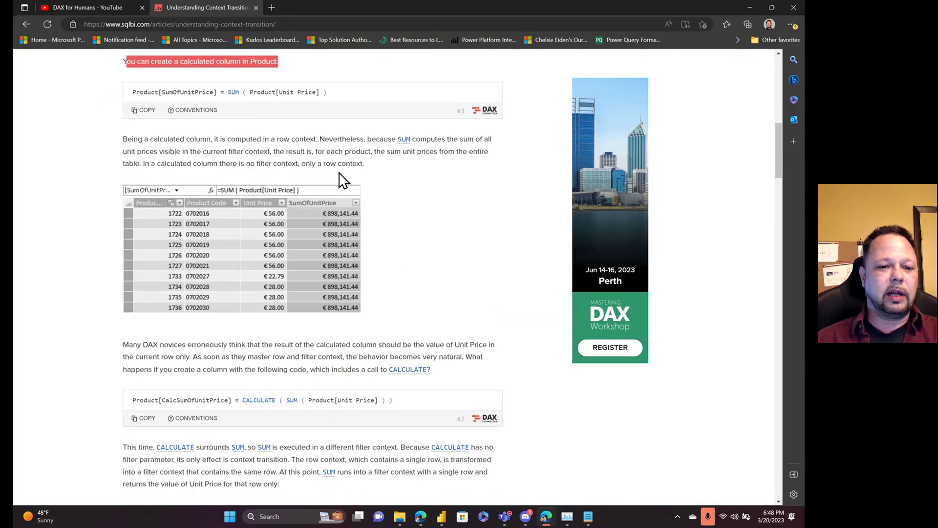
pyautogui.scroll(-6, 341, 174)
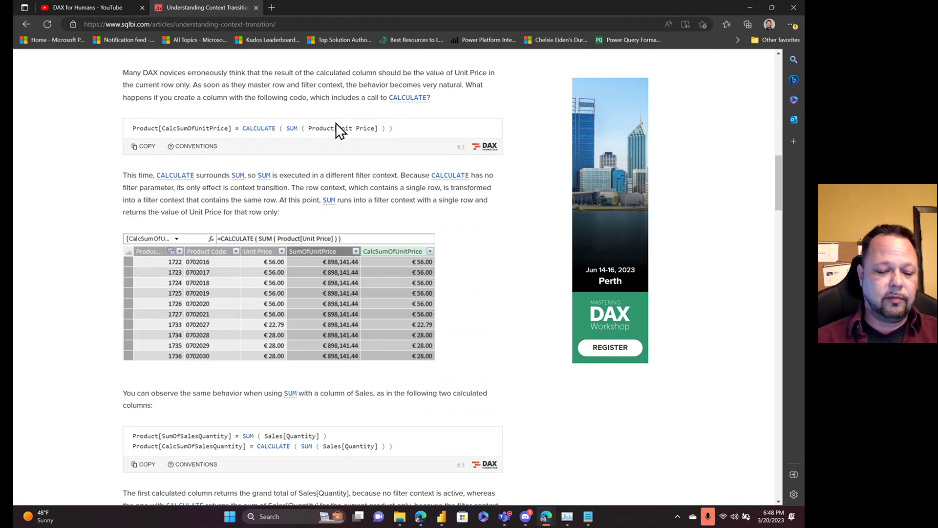
# - Compare the CalcSumOfUnitPrice formula with the Or Just column's [Unit Price] formula
pyautogui.hotkey('alt', 'Tab')
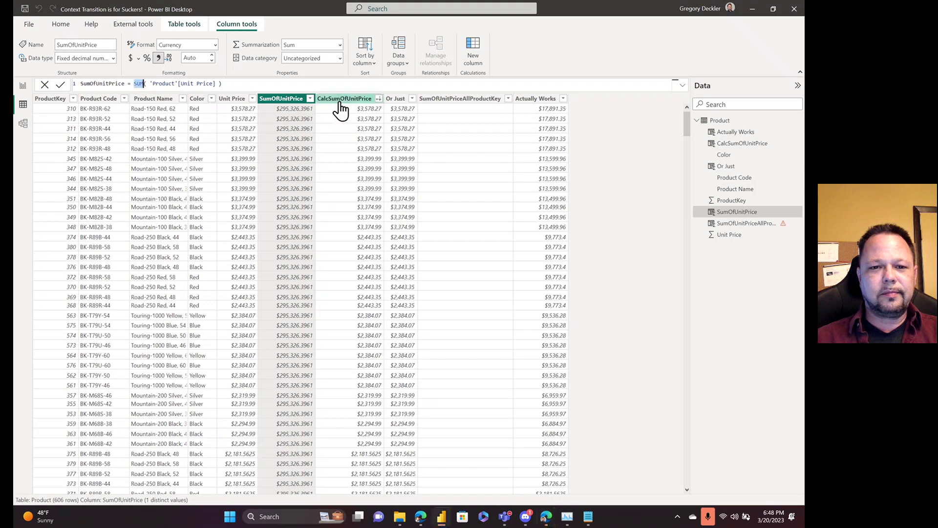
pyautogui.click(341, 100)
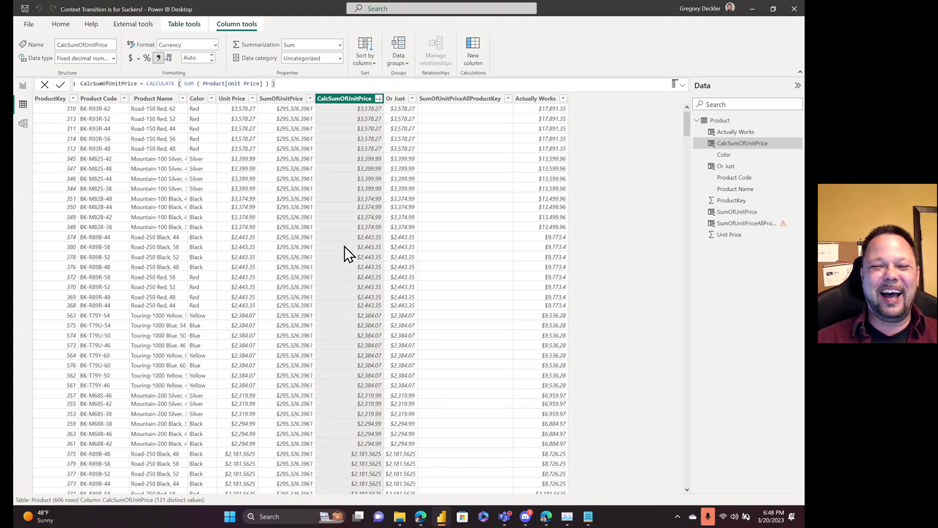
pyautogui.click(397, 102)
pyautogui.moveTo(151, 84); pyautogui.dragTo(111, 86)
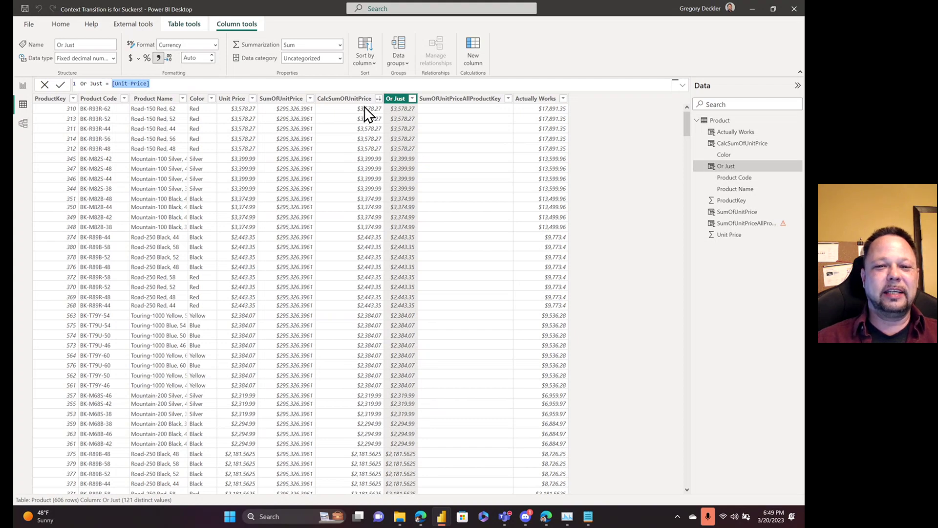
pyautogui.click(373, 83)
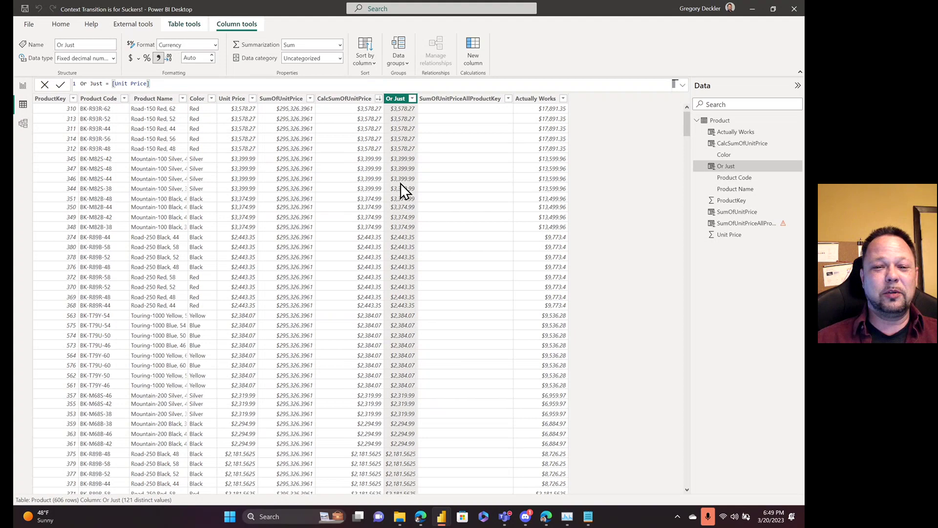
pyautogui.moveTo(111, 83); pyautogui.dragTo(166, 85)
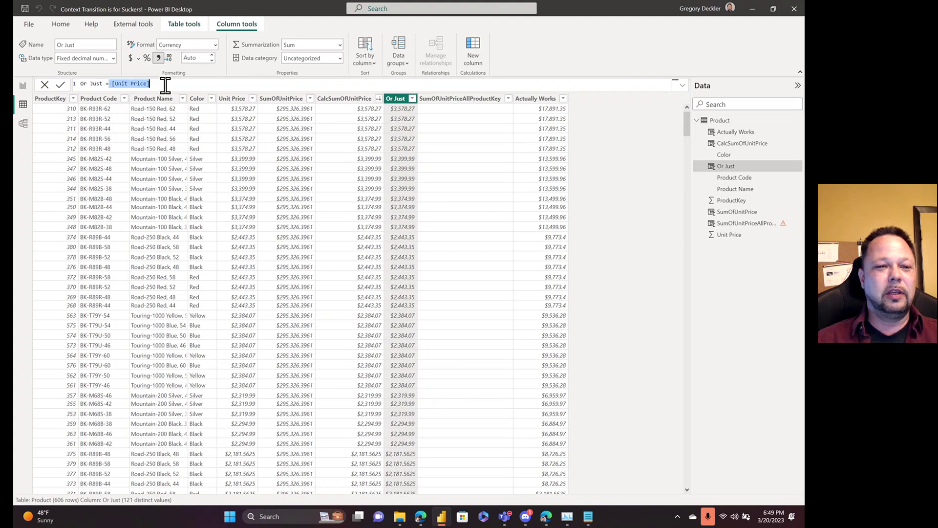
pyautogui.click(250, 82)
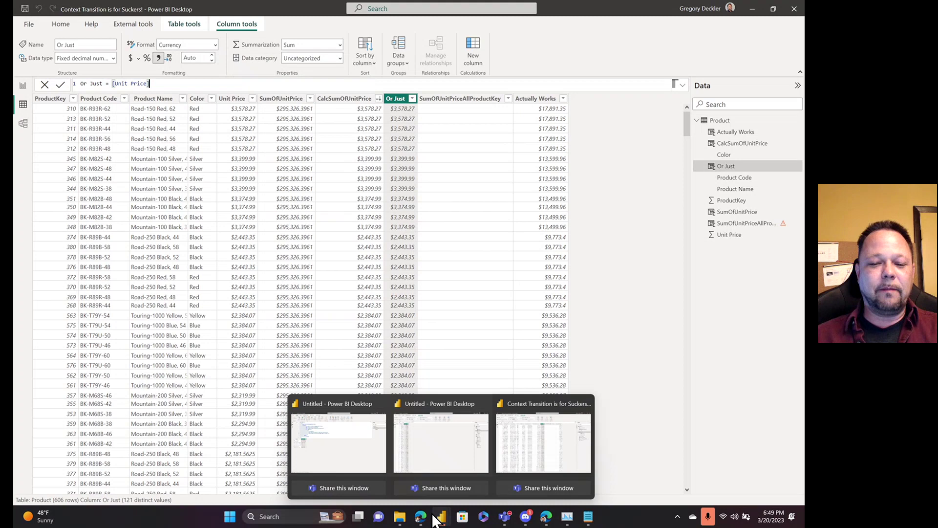
# - Scroll the SQLBI article to the SumOfUnitPriceAllProductKey example using ALL on ProductKey
pyautogui.moveTo(427, 518)
pyautogui.click(439, 452)
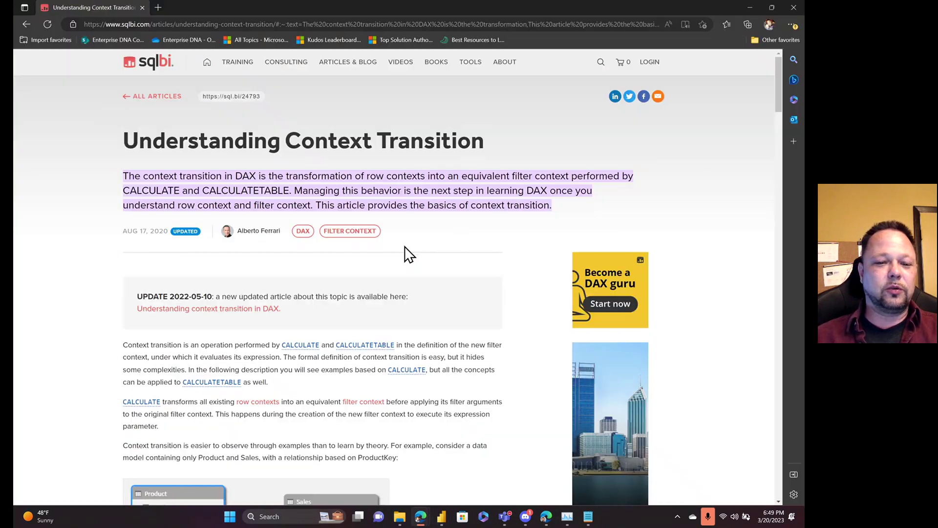
pyautogui.scroll(-4, 391, 226)
pyautogui.scroll(-15, 390, 224)
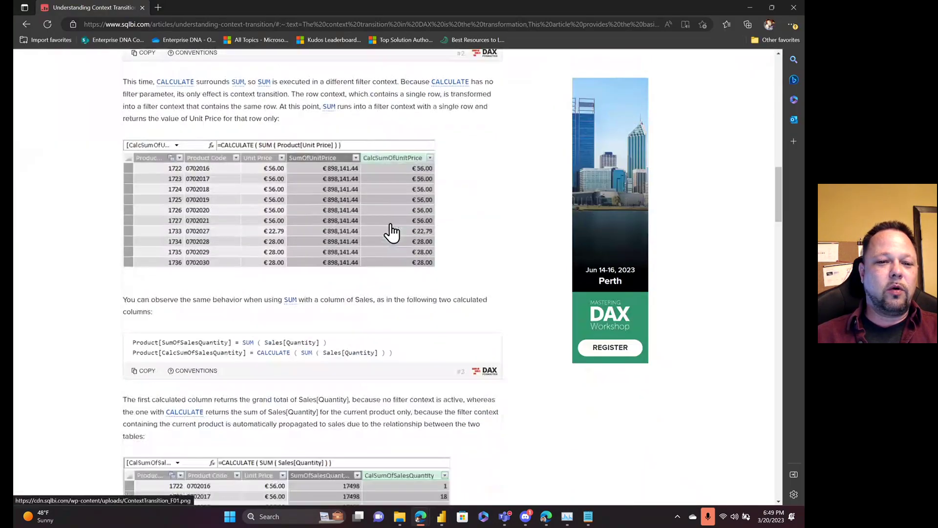
pyautogui.scroll(1, 389, 220)
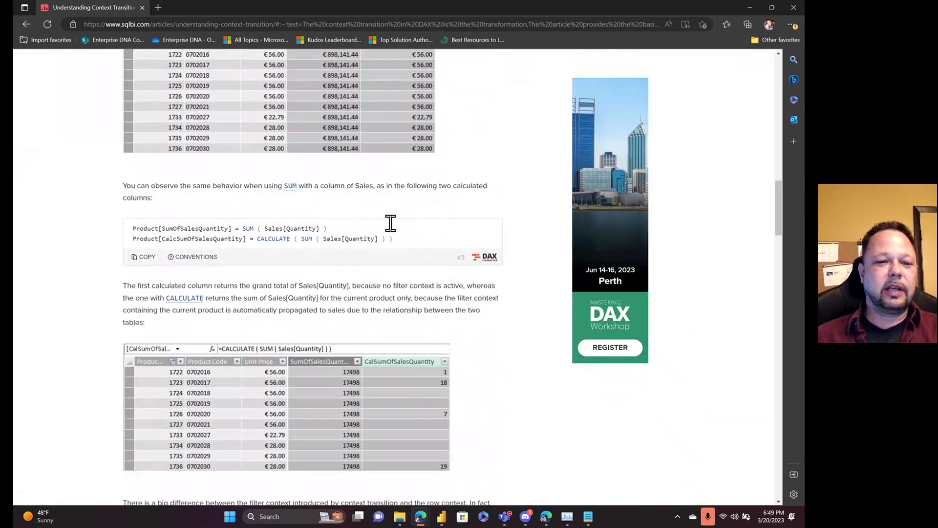
pyautogui.scroll(-1, 389, 220)
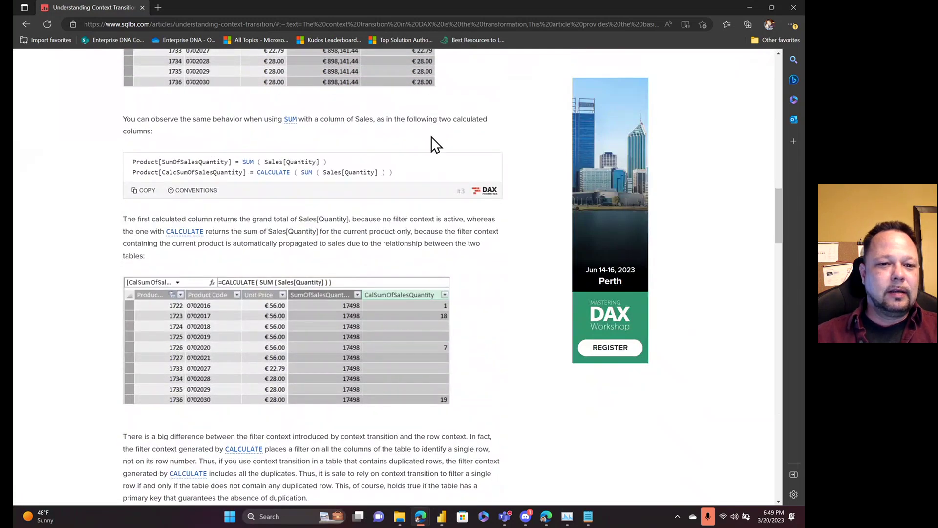
pyautogui.scroll(-7, 435, 144)
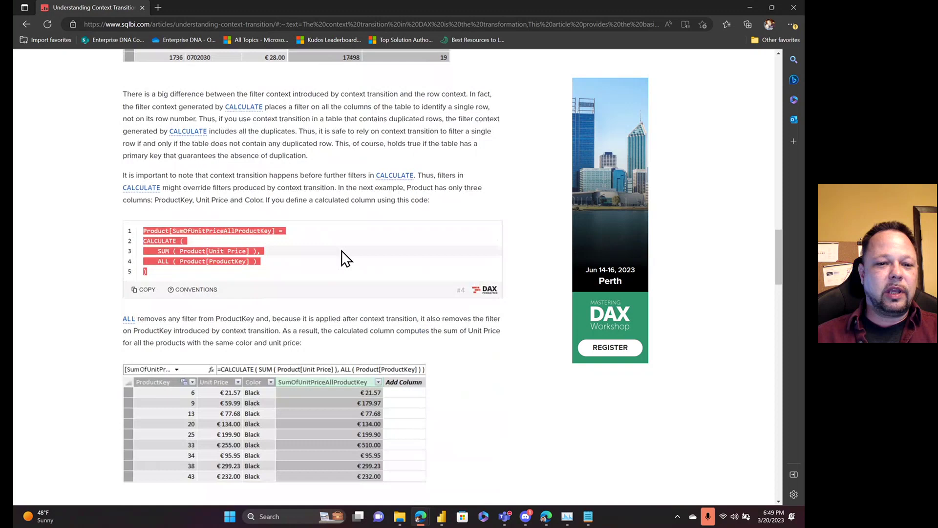
pyautogui.scroll(-1, 299, 220)
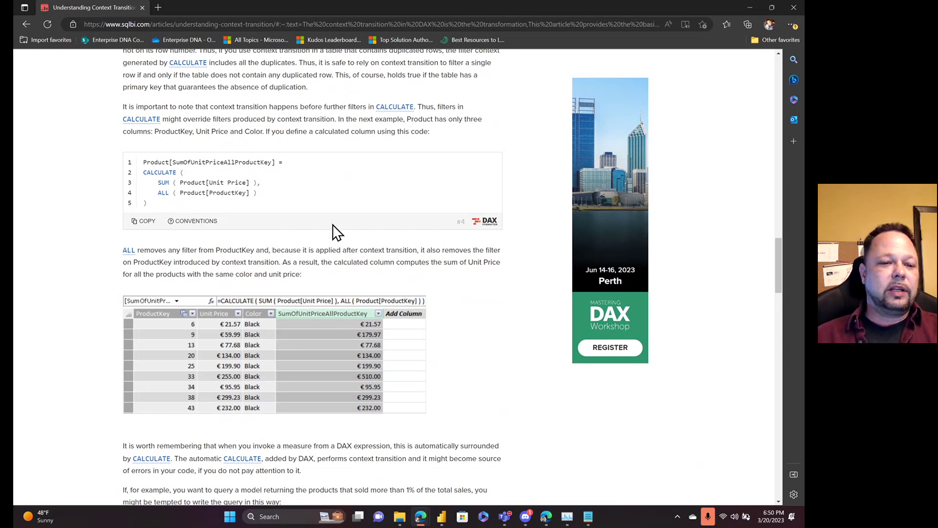
# - Inspect the circular-dependency SumOfUnitPriceAllProductKey formula and open the CalcSumOfUnitPrice column's context menu
pyautogui.moveTo(441, 516)
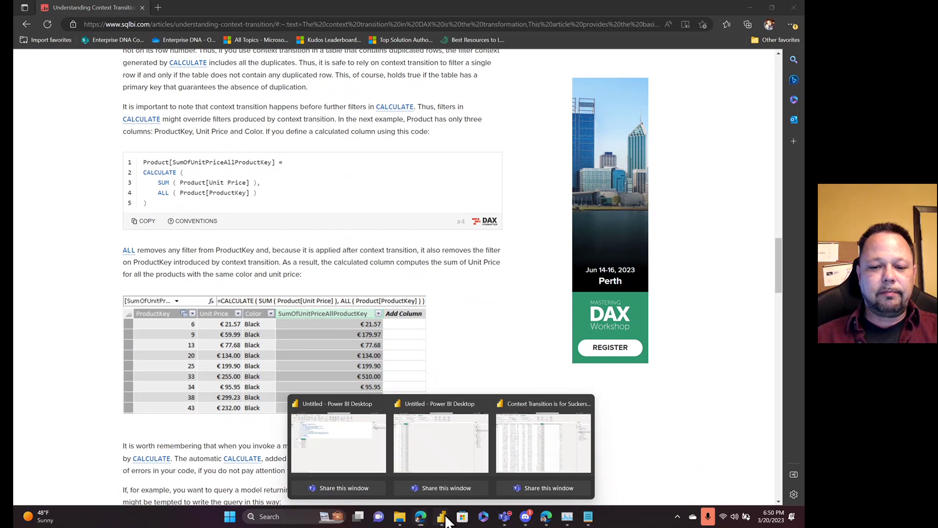
pyautogui.click(542, 435)
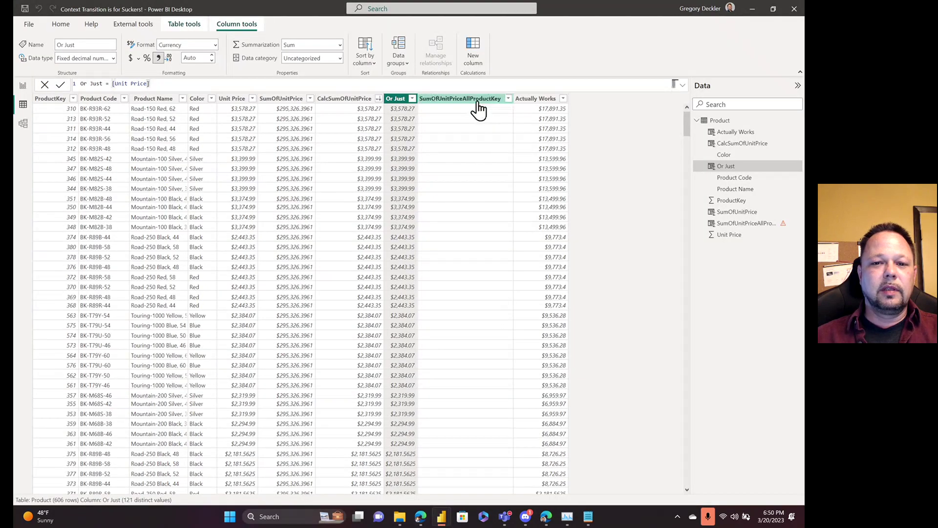
pyautogui.click(473, 99)
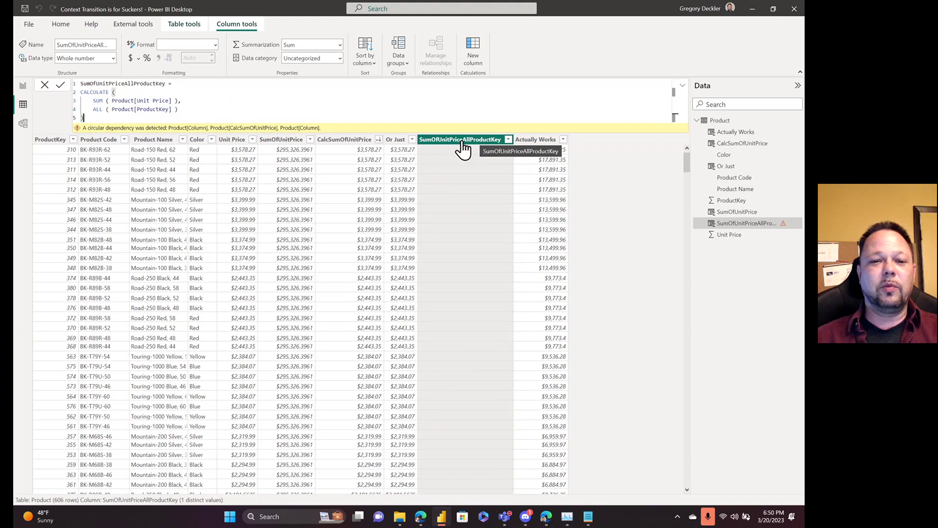
pyautogui.click(348, 140)
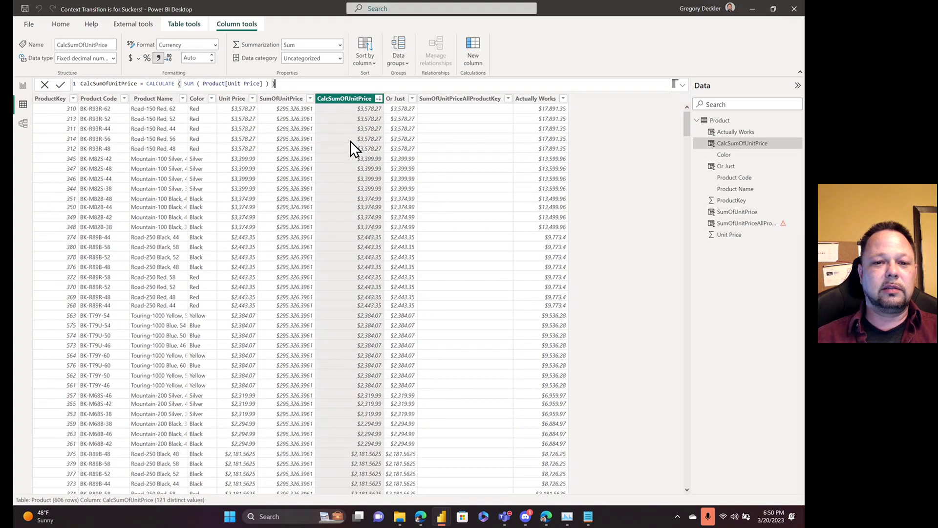
pyautogui.rightClick(350, 141)
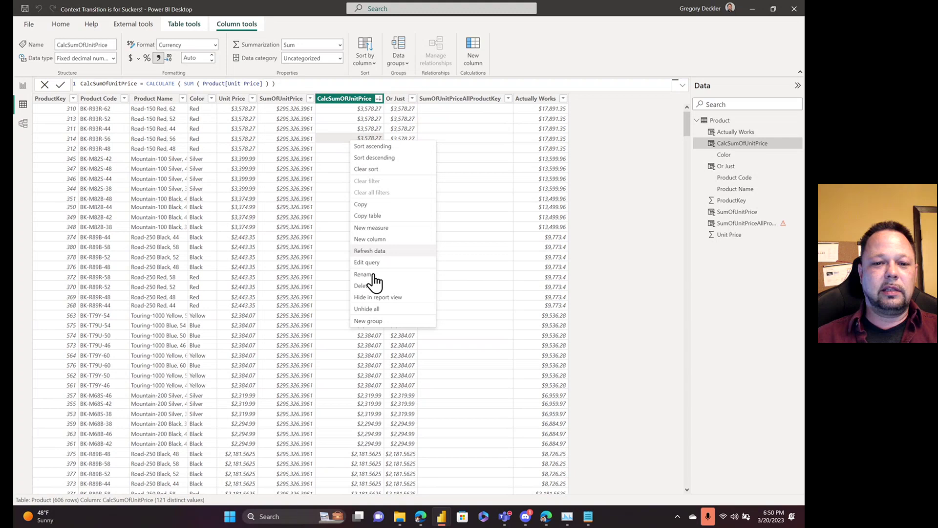
# - Delete the CalcSumOfUnitPrice column and recommit the SumOfUnitPriceAllProductKey formula
pyautogui.press('Escape')
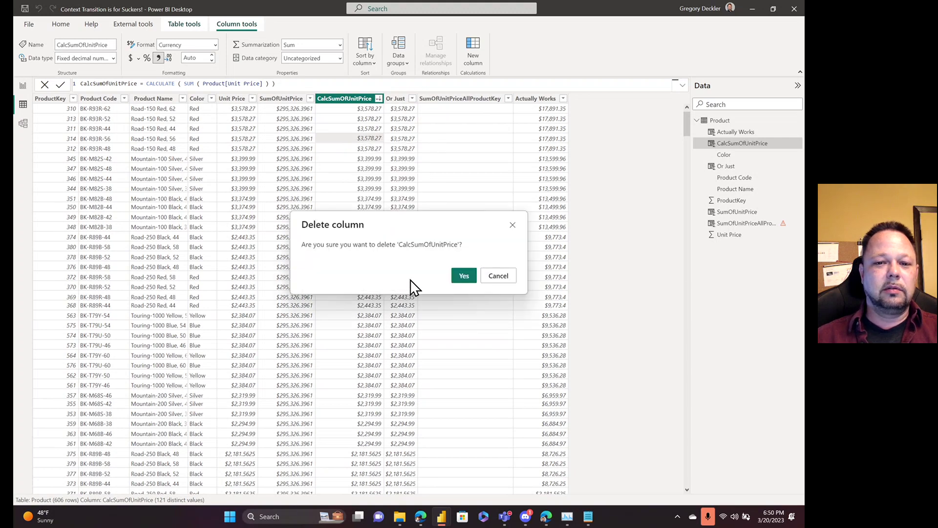
pyautogui.click(462, 277)
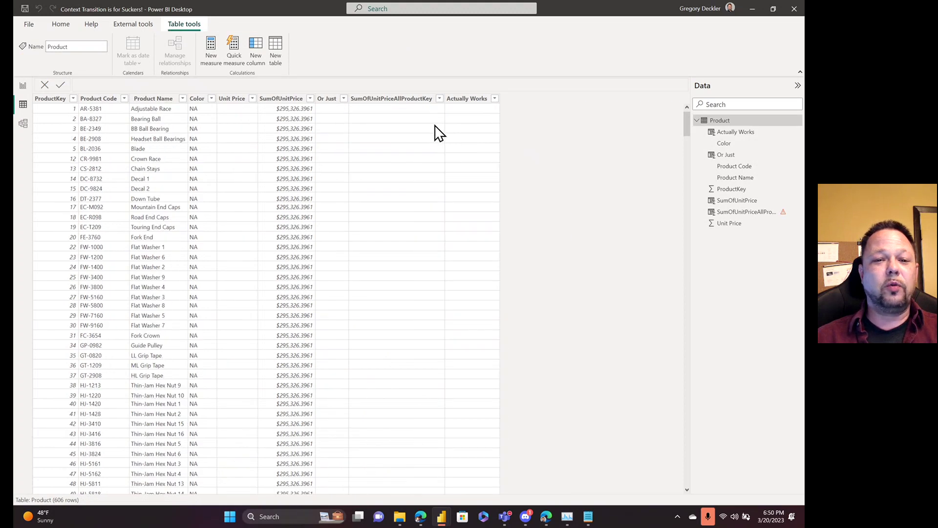
pyautogui.click(393, 98)
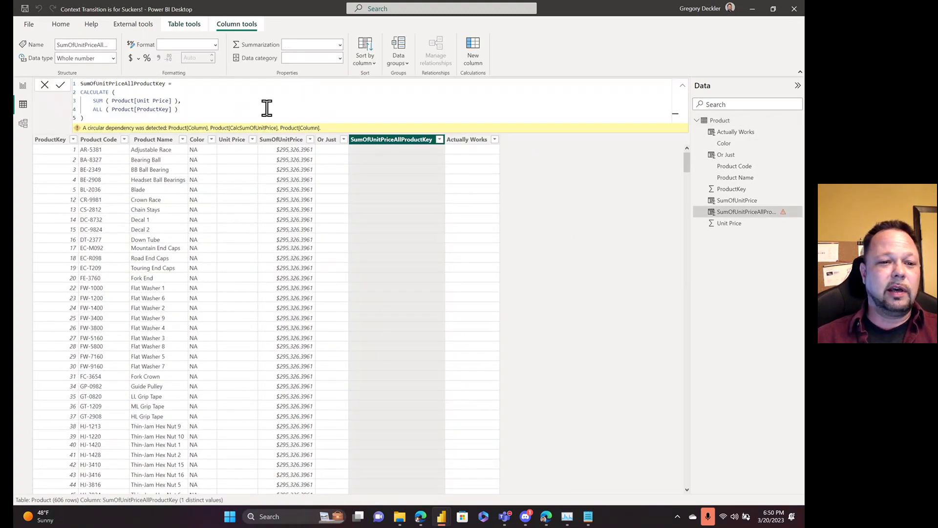
pyautogui.click(246, 116)
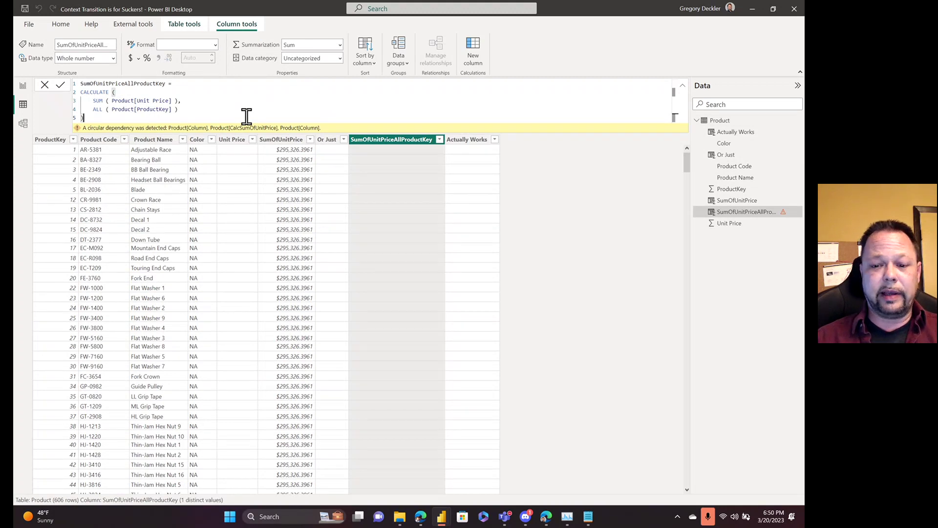
pyautogui.press('Return')
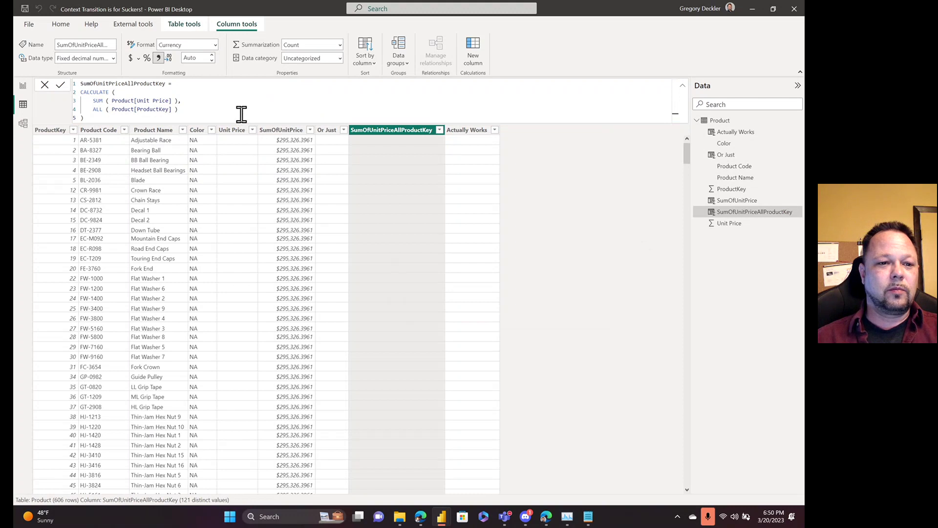
# - Sort the table by SumOfUnitPriceAllProductKey in descending order
pyautogui.rightClick(417, 131)
pyautogui.click(431, 150)
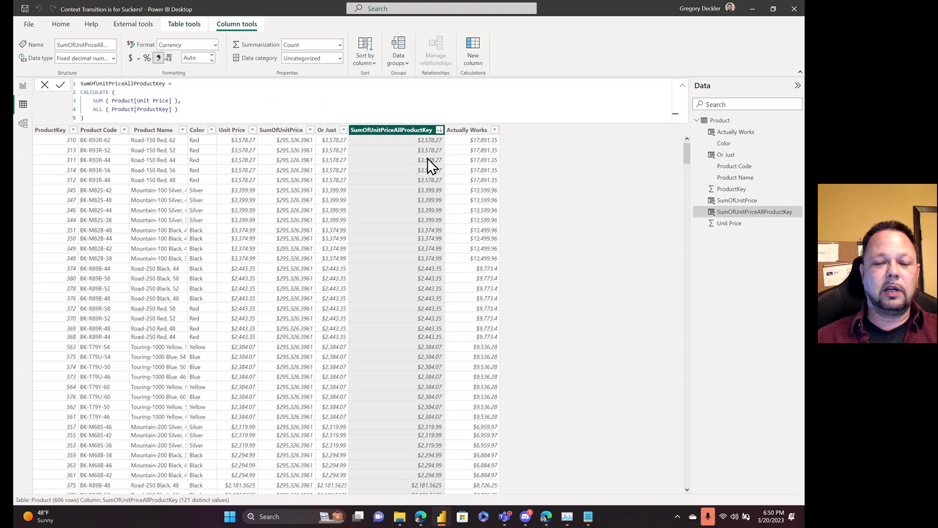
pyautogui.rightClick(394, 138)
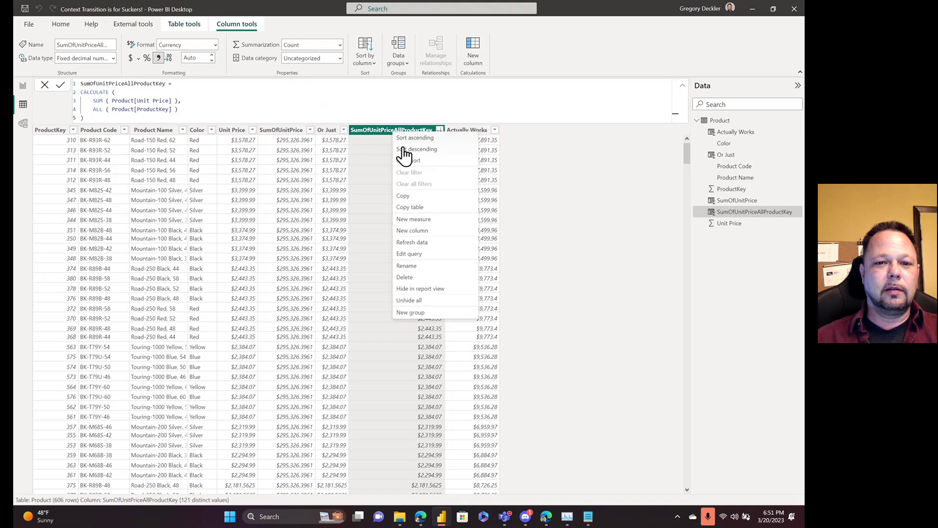
pyautogui.click(408, 152)
pyautogui.rightClick(398, 132)
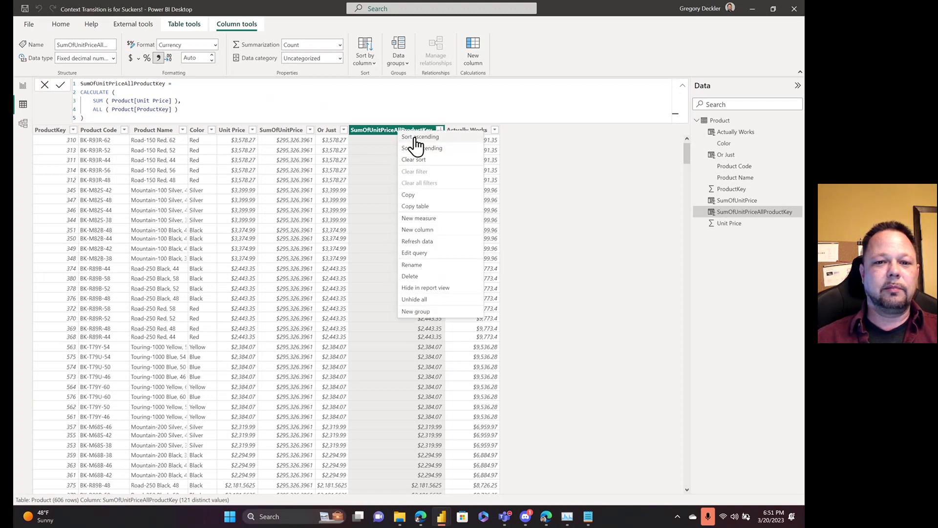
pyautogui.click(417, 142)
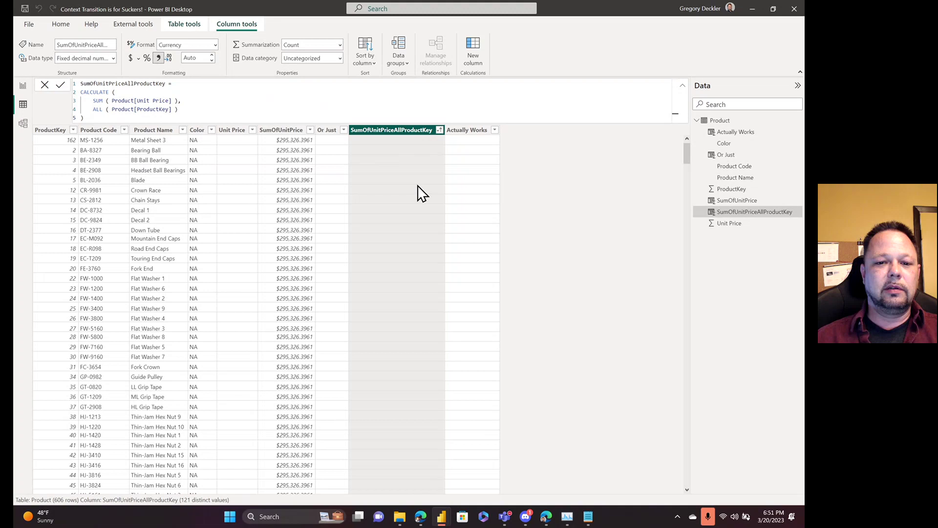
pyautogui.scroll(-9, 417, 181)
pyautogui.scroll(9, 417, 174)
pyautogui.rightClick(413, 137)
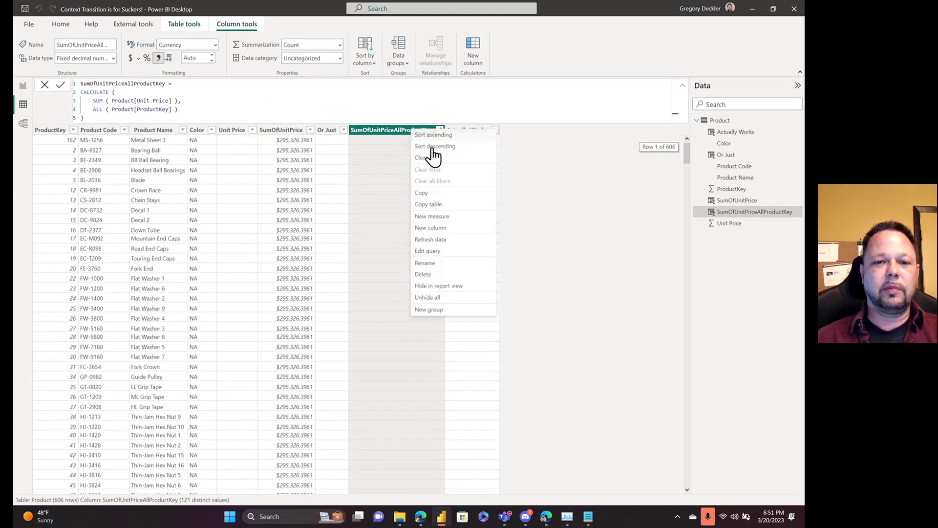
pyautogui.click(433, 152)
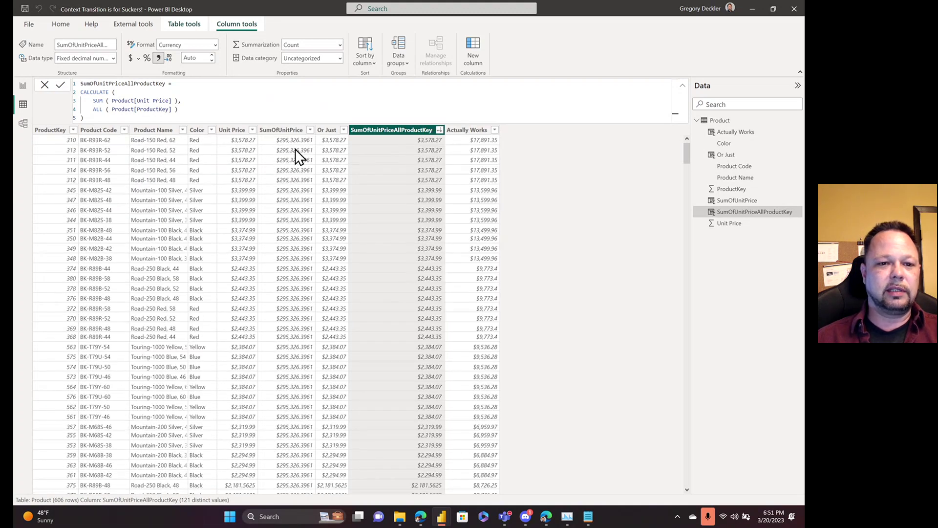
pyautogui.click(237, 139)
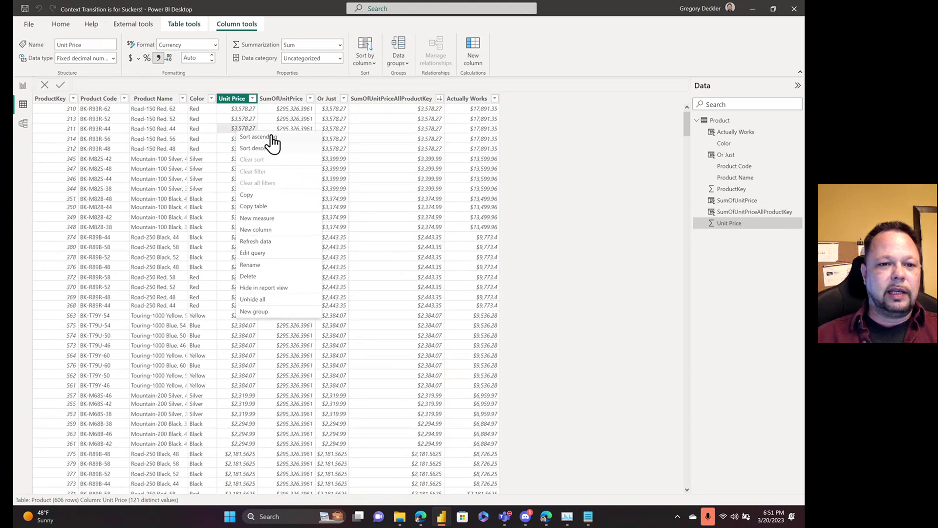
pyautogui.click(271, 137)
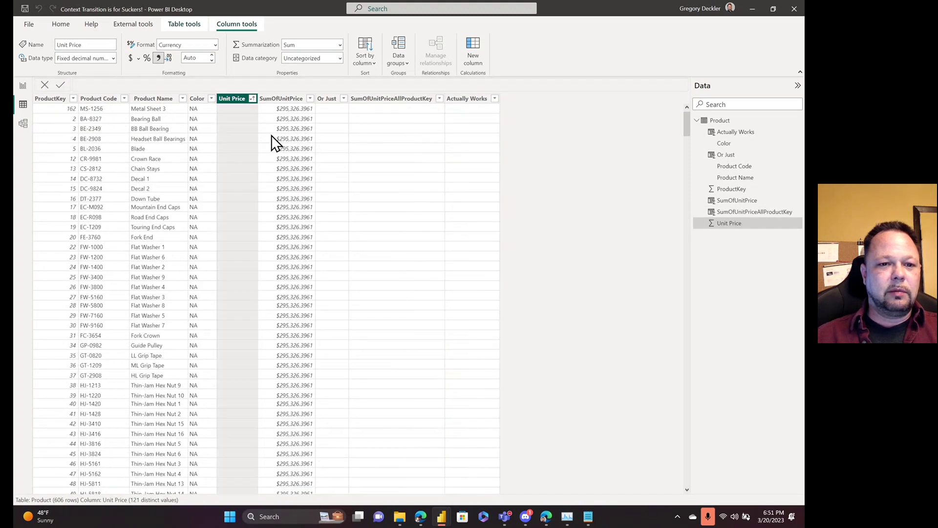
pyautogui.rightClick(375, 100)
pyautogui.click(395, 117)
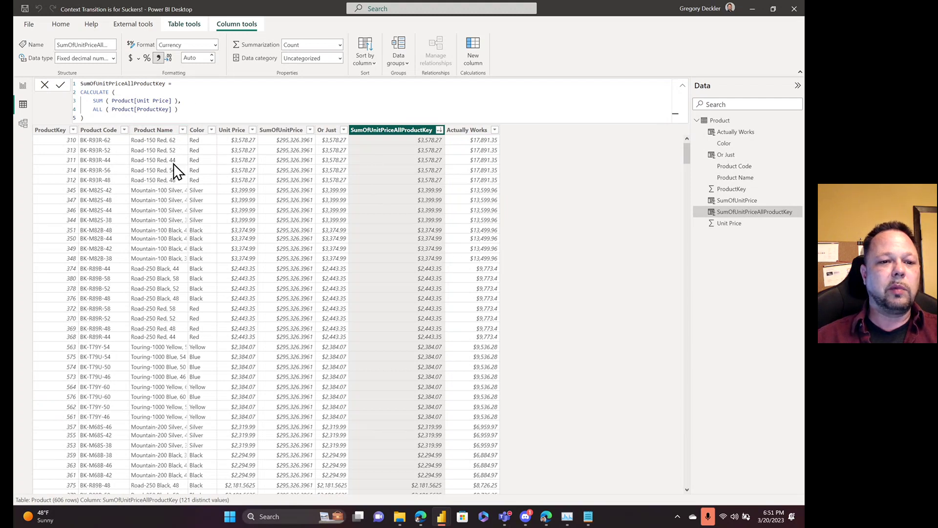
# - Add ALL ( 'Product'[Product Name] ) as another CALCULATE filter after the ProductKey one
pyautogui.click(193, 112)
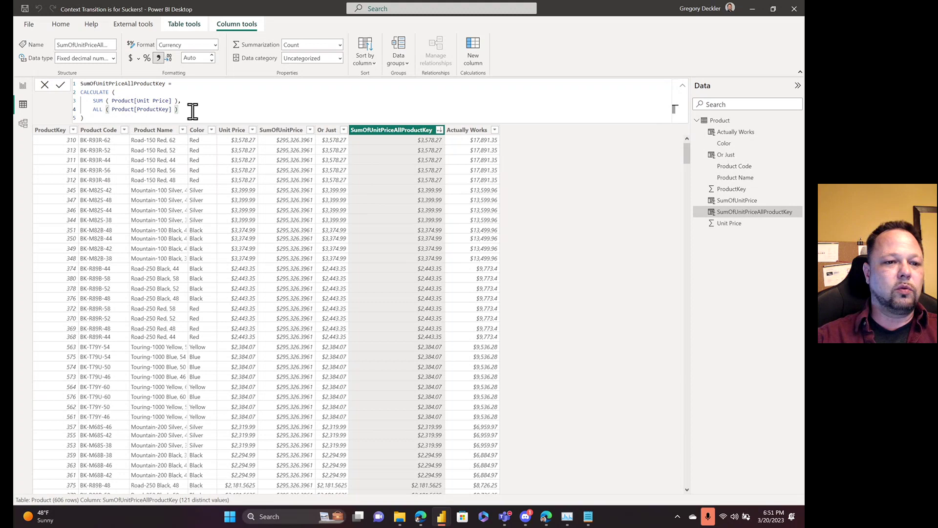
pyautogui.write(',')
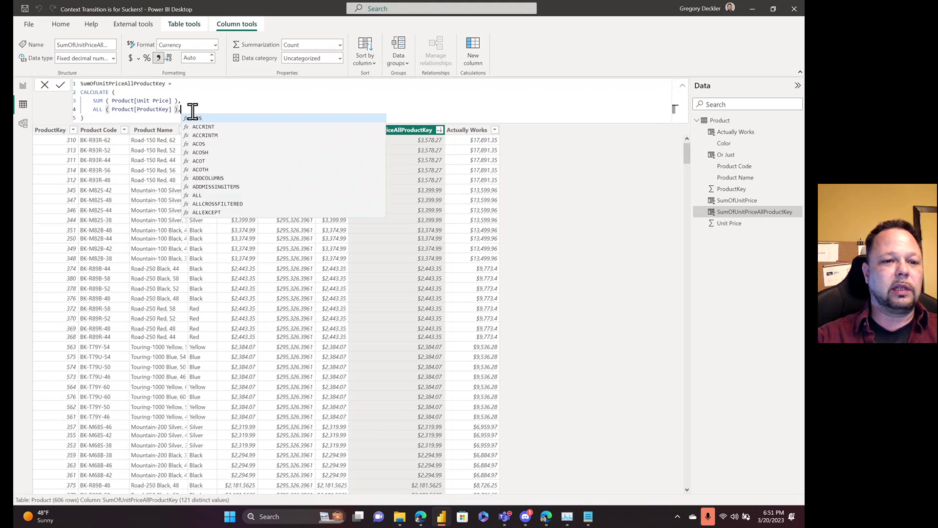
pyautogui.hotkey('shift', 'Return')
pyautogui.write('ALL ( P')
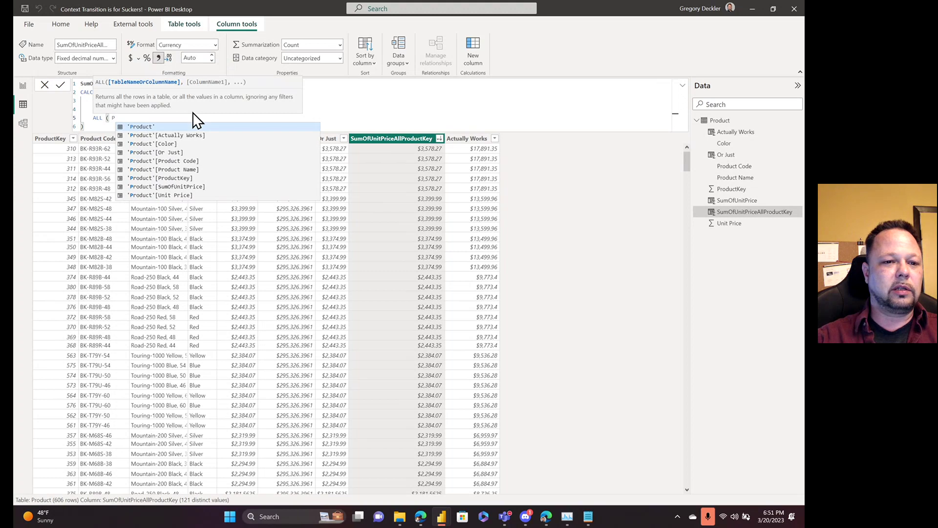
pyautogui.press('Down')
pyautogui.press('Down')
pyautogui.press('Down')
pyautogui.press('Down')
pyautogui.press('Down')
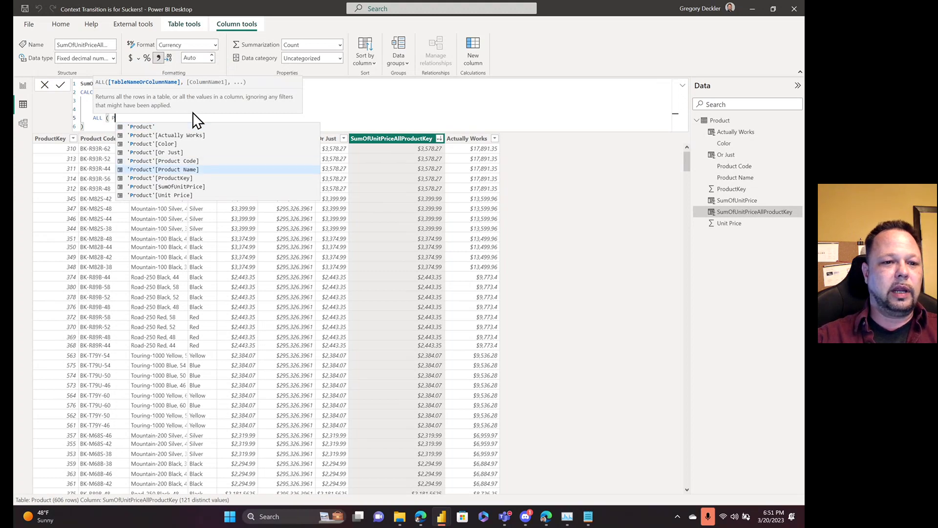
pyautogui.press('Tab')
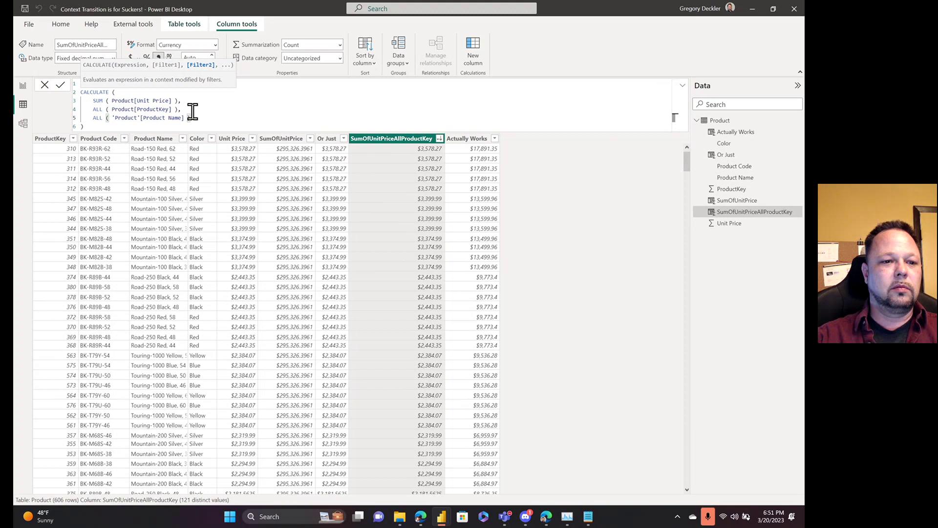
pyautogui.hotkey('shift', 'Return')
pyautogui.write('AA')
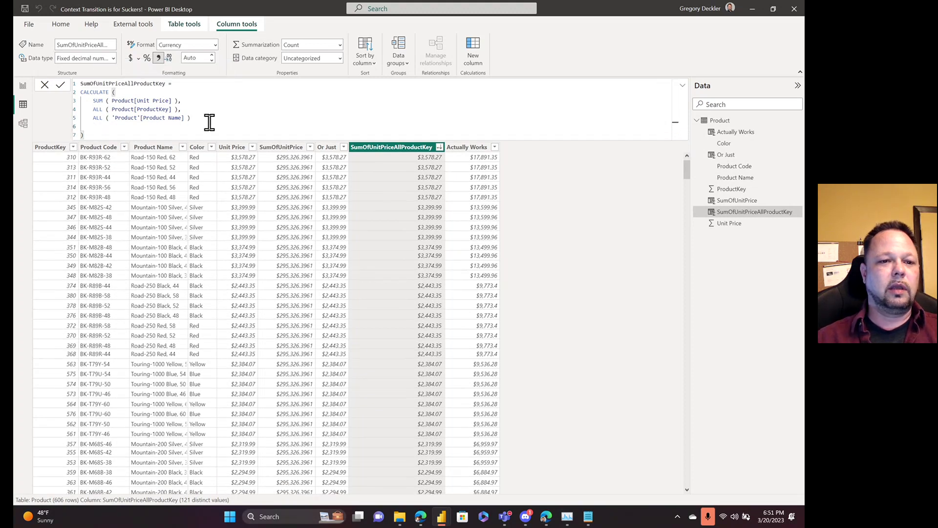
pyautogui.click(209, 119)
pyautogui.write(',')
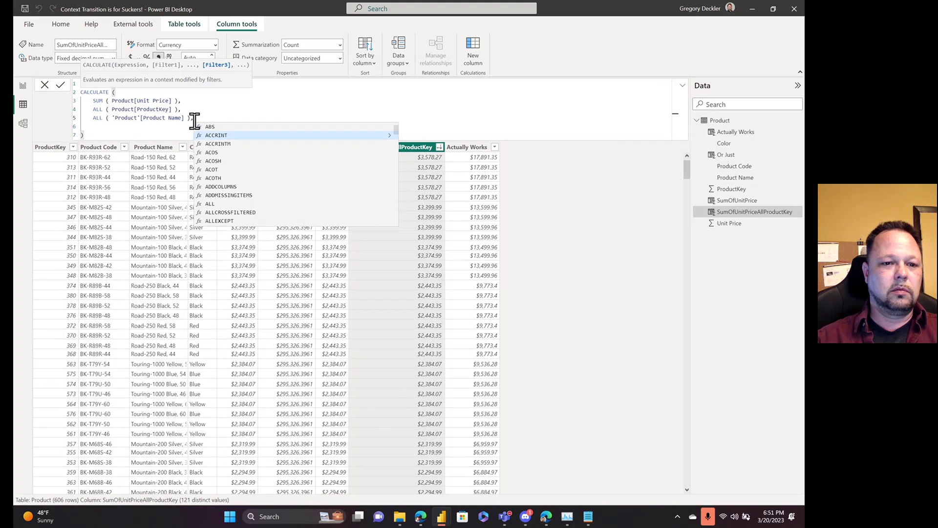
# - Add ALL ( 'Product'[Product Code] ) on a new line and commit, giving $17,891.35
pyautogui.click(113, 127)
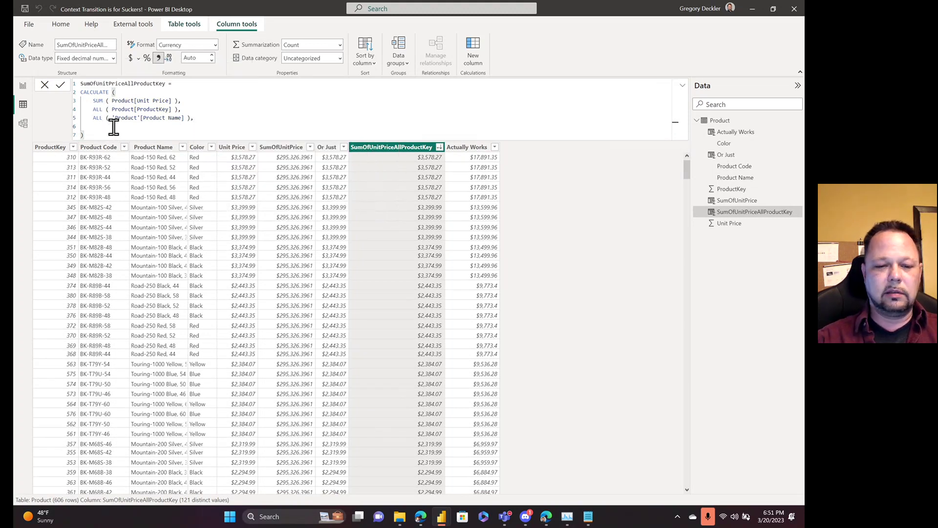
pyautogui.write('ALL (')
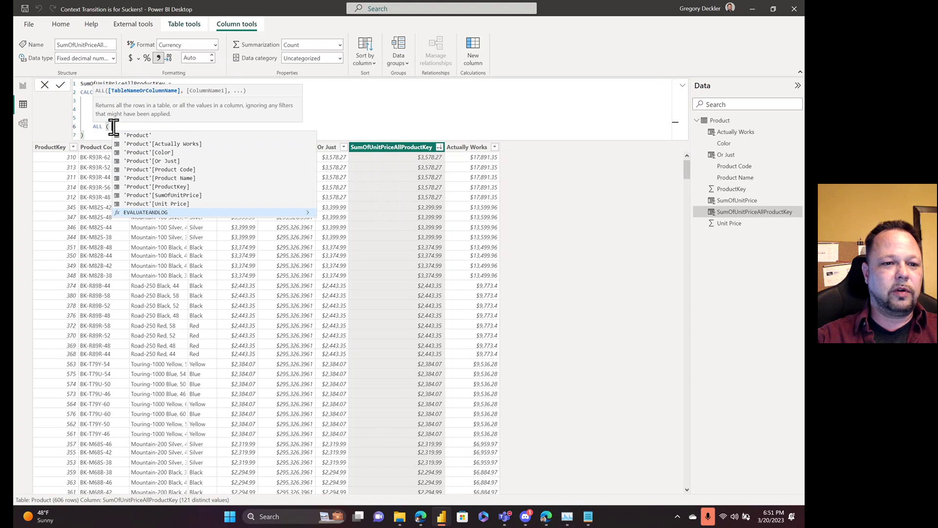
pyautogui.write("'Pro")
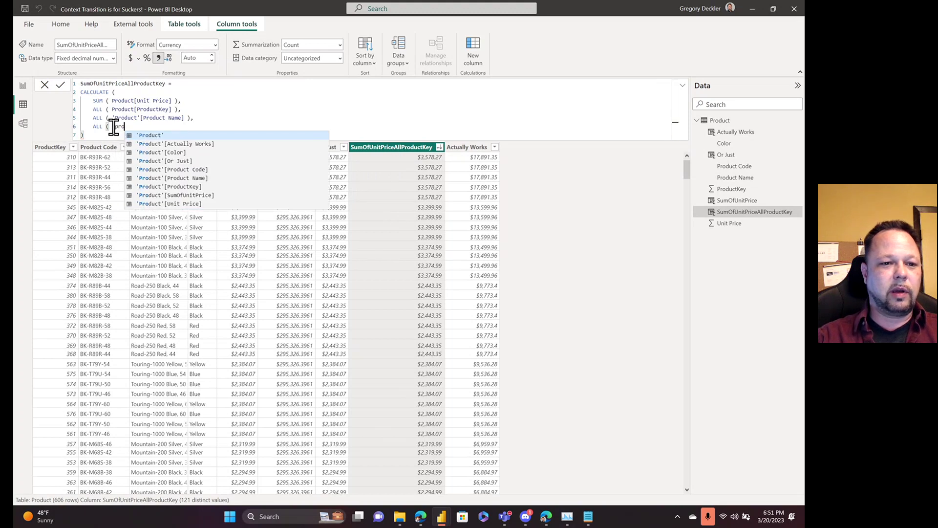
pyautogui.press('Tab')
pyautogui.write('[')
pyautogui.press('Down')
pyautogui.press('Down')
pyautogui.press('Down')
pyautogui.press('Down')
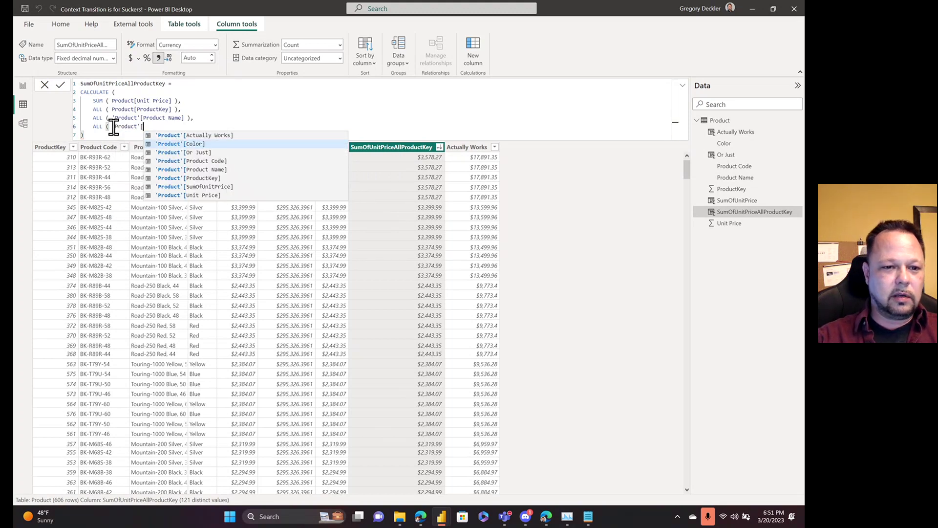
pyautogui.press('Up')
pyautogui.press('Tab')
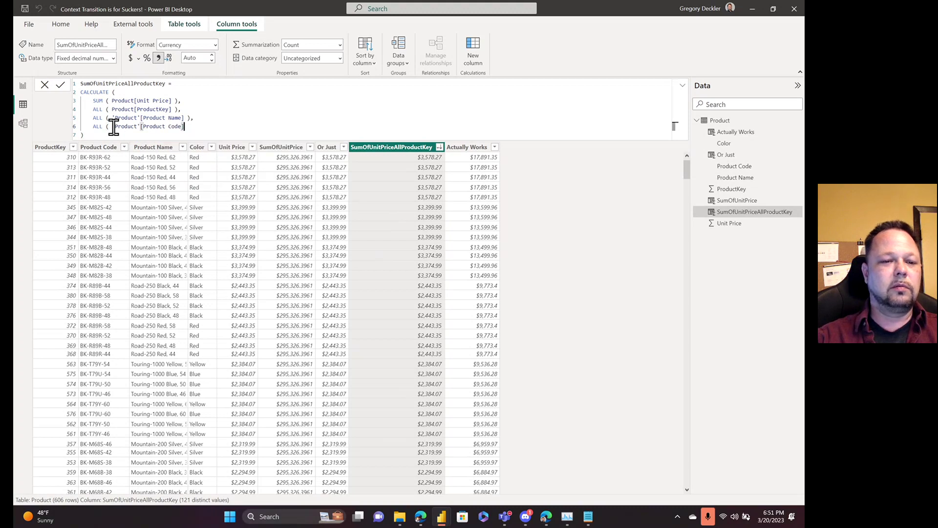
pyautogui.write(')')
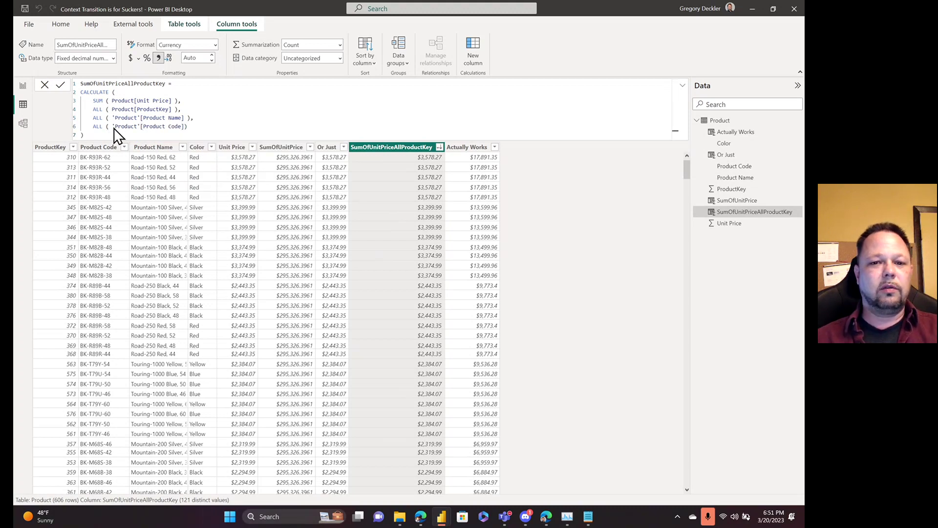
pyautogui.press('Return')
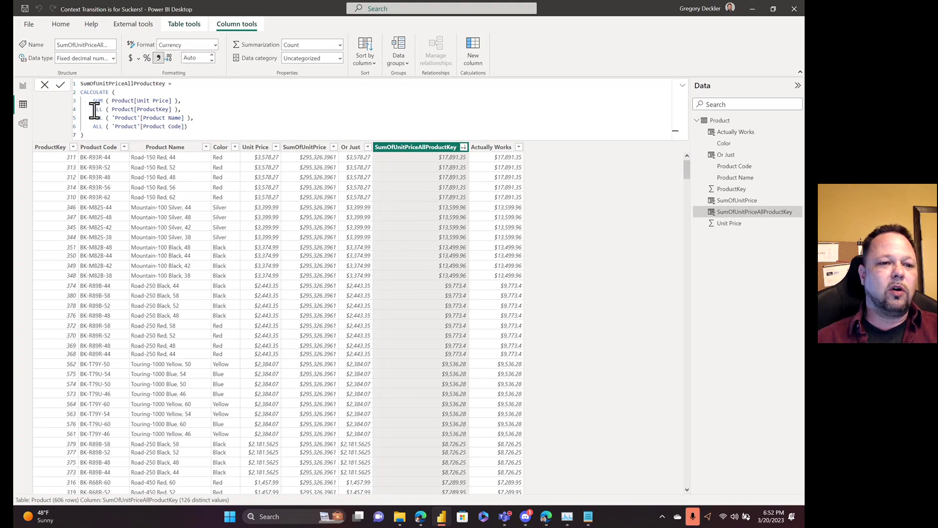
# - Point out the three ALL filter lines, then bring up the Actually Works column's formula
pyautogui.moveTo(215, 126); pyautogui.dragTo(69, 107)
pyautogui.click(243, 109)
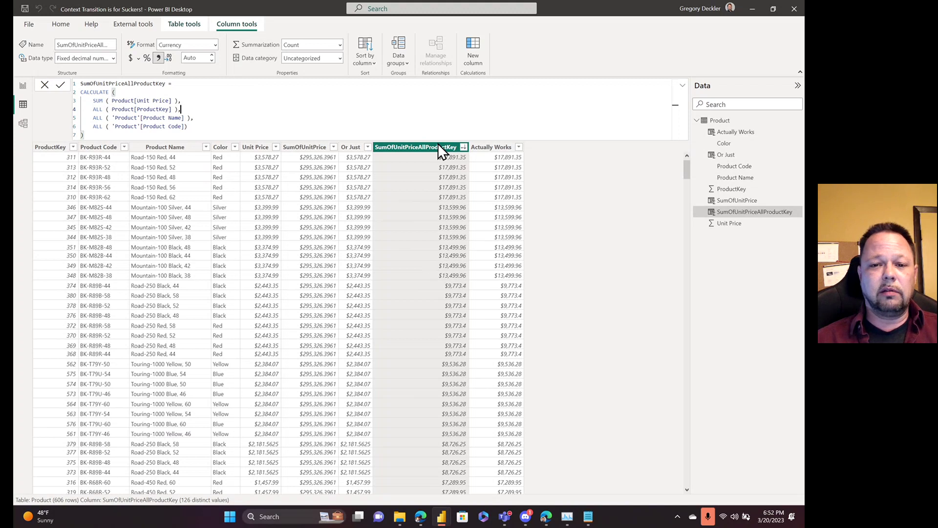
pyautogui.click(496, 148)
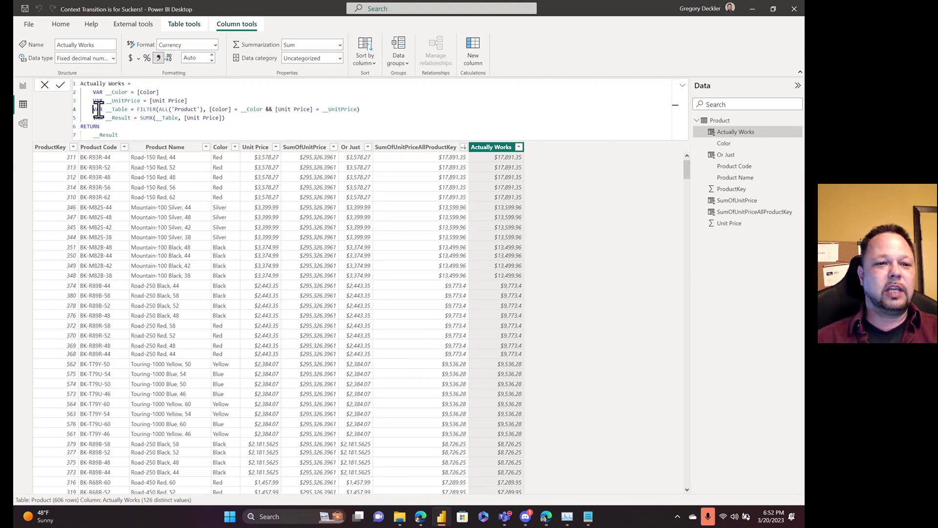
# - Walk through the Actually Works formula's color and unit price variable definitions
pyautogui.moveTo(93, 109); pyautogui.dragTo(308, 109)
pyautogui.moveTo(141, 117); pyautogui.dragTo(226, 118)
pyautogui.click(244, 120)
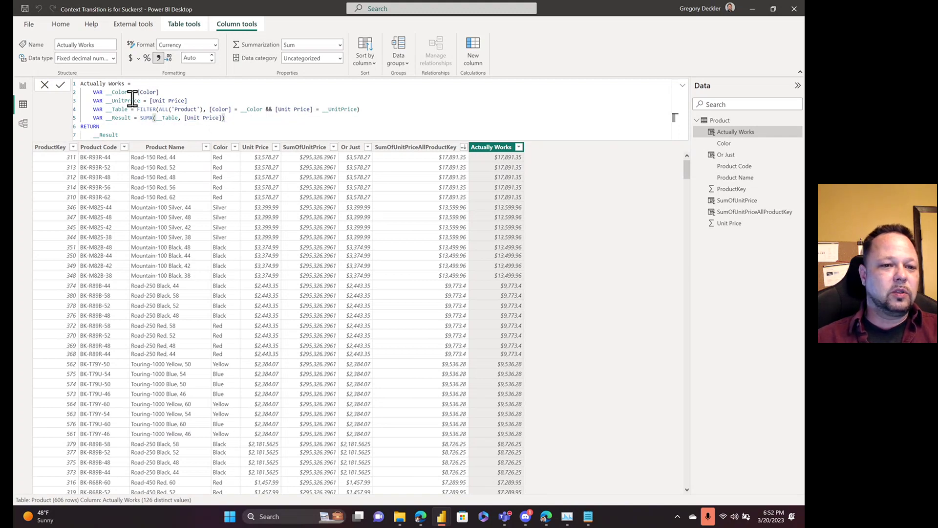
pyautogui.click(94, 92)
pyautogui.moveTo(114, 92); pyautogui.dragTo(161, 92)
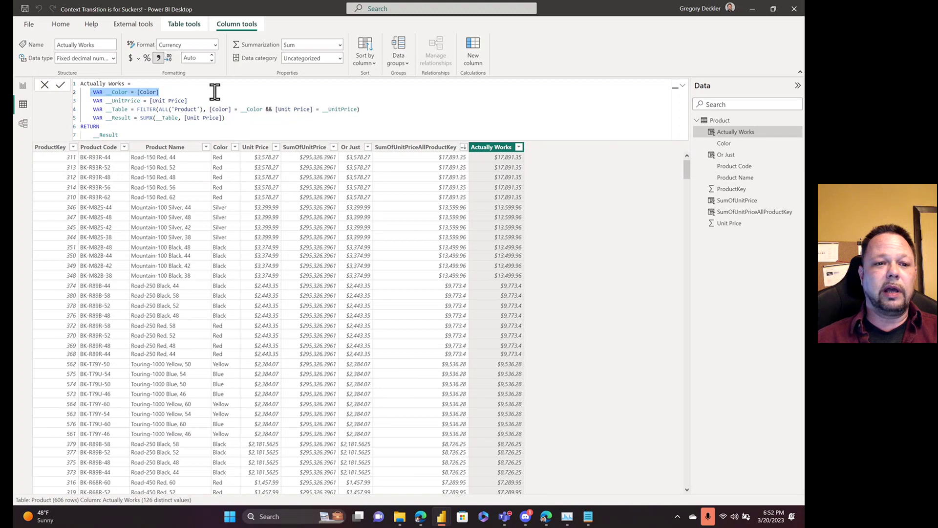
pyautogui.click(89, 97)
pyautogui.moveTo(89, 96); pyautogui.dragTo(213, 97)
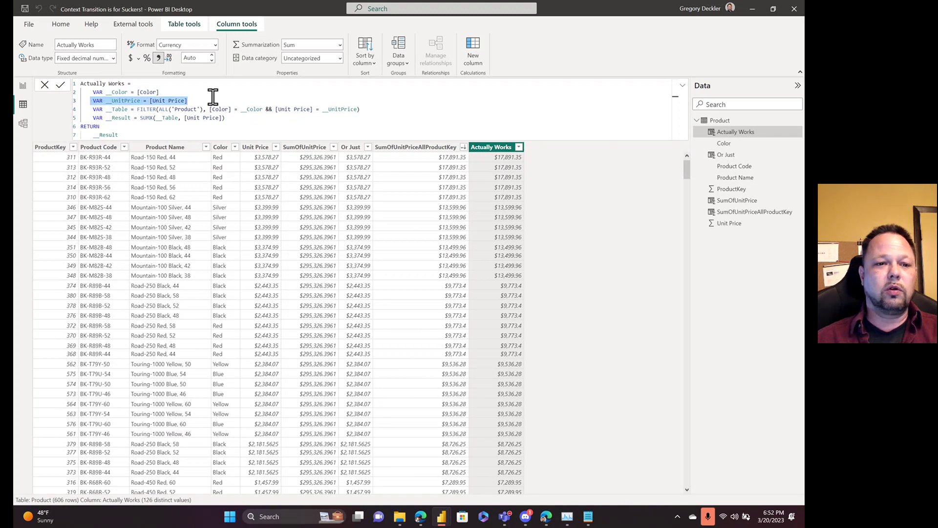
pyautogui.click(137, 108)
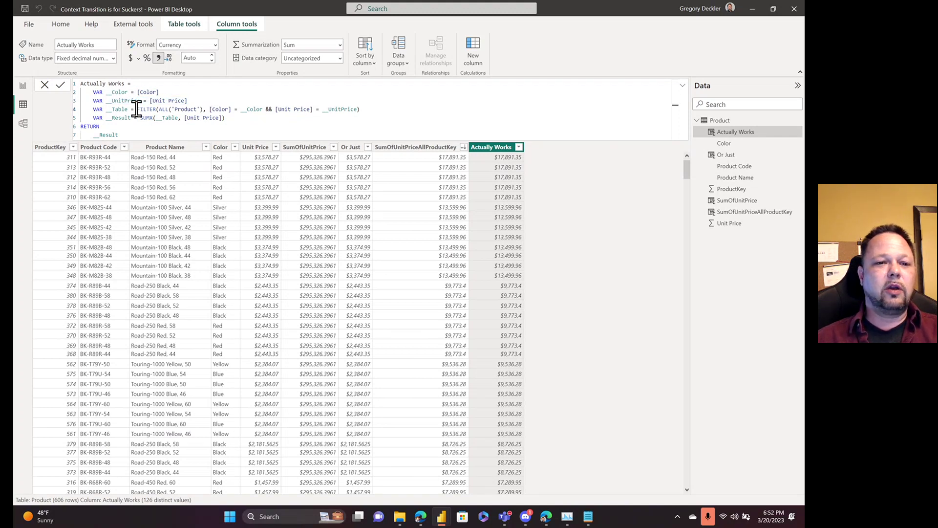
# - Highlight the FILTER on matching color and the SUMX over the filtered table
pyautogui.moveTo(137, 108); pyautogui.dragTo(259, 109)
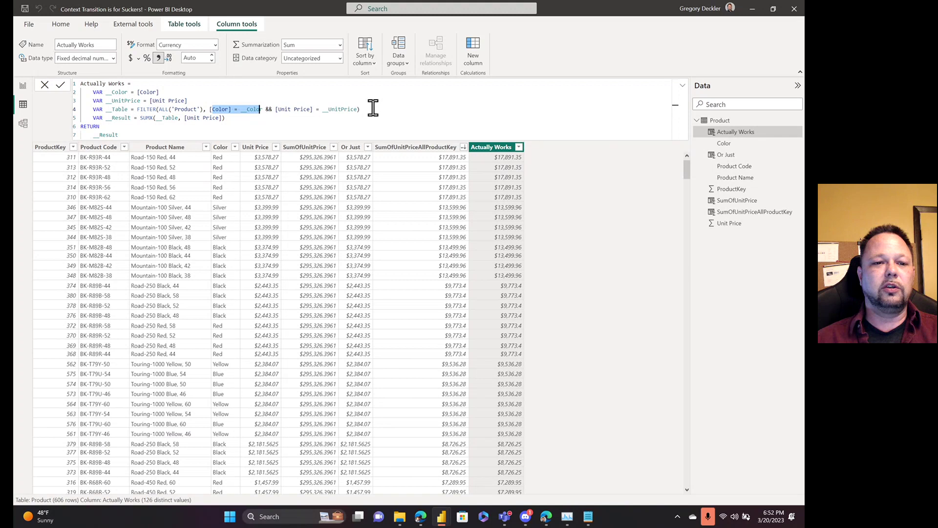
pyautogui.moveTo(140, 118); pyautogui.dragTo(225, 117)
pyautogui.click(141, 134)
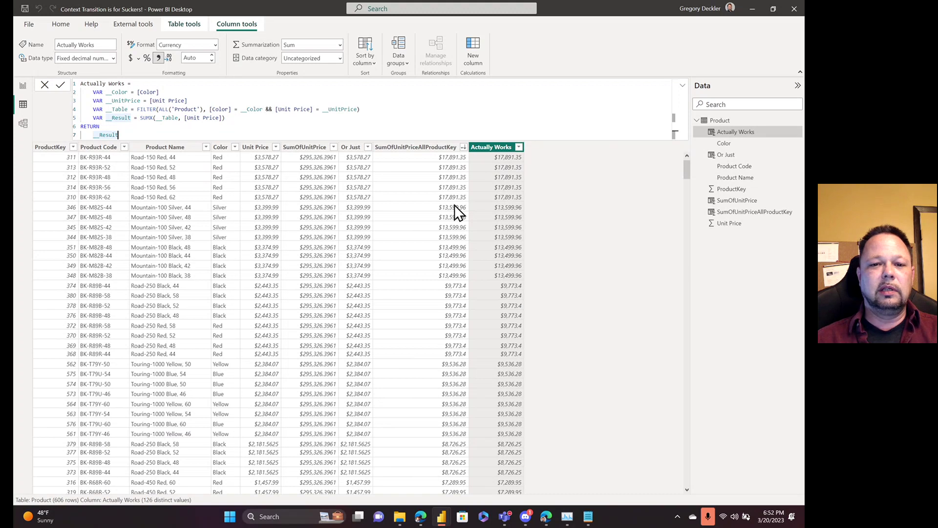
# - Compare both formulas, selecting all of Actually Works, then return to SumOfUnitPriceAllProductKey
pyautogui.click(417, 149)
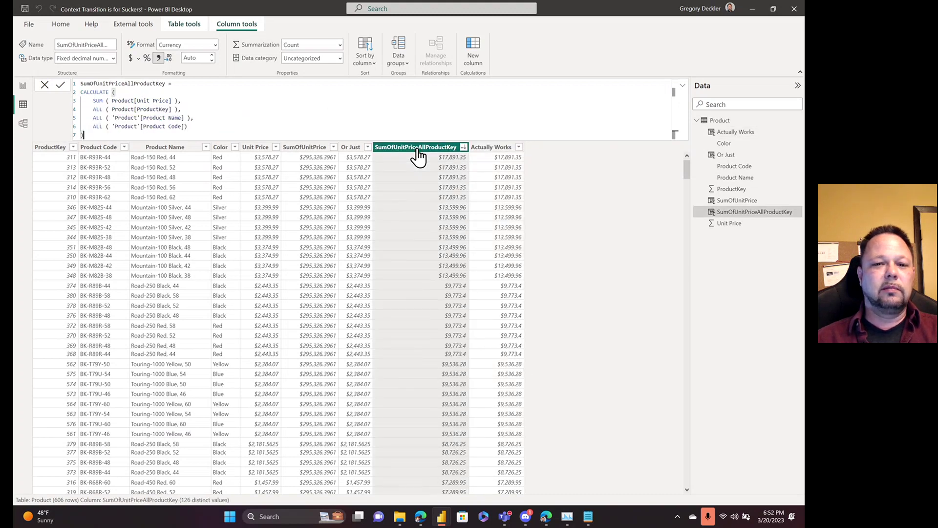
pyautogui.click(494, 148)
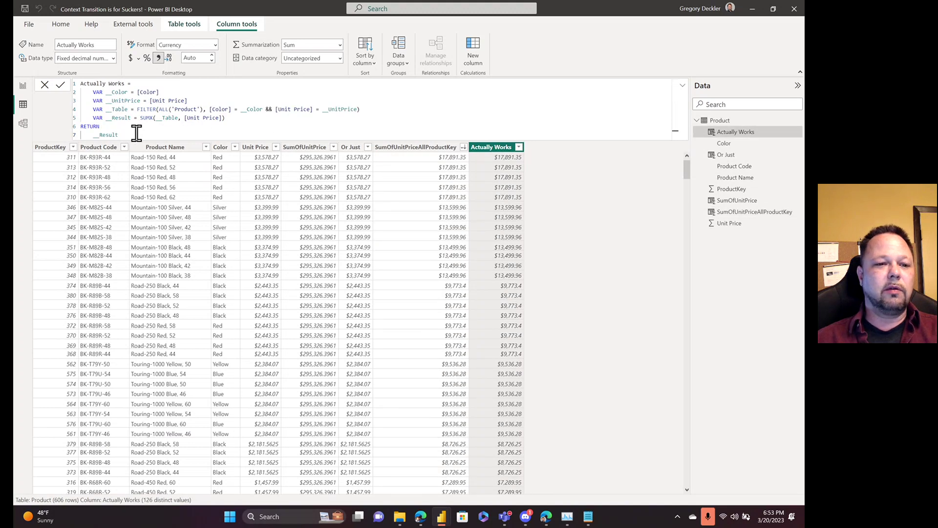
pyautogui.hotkey('ctrl', 'a')
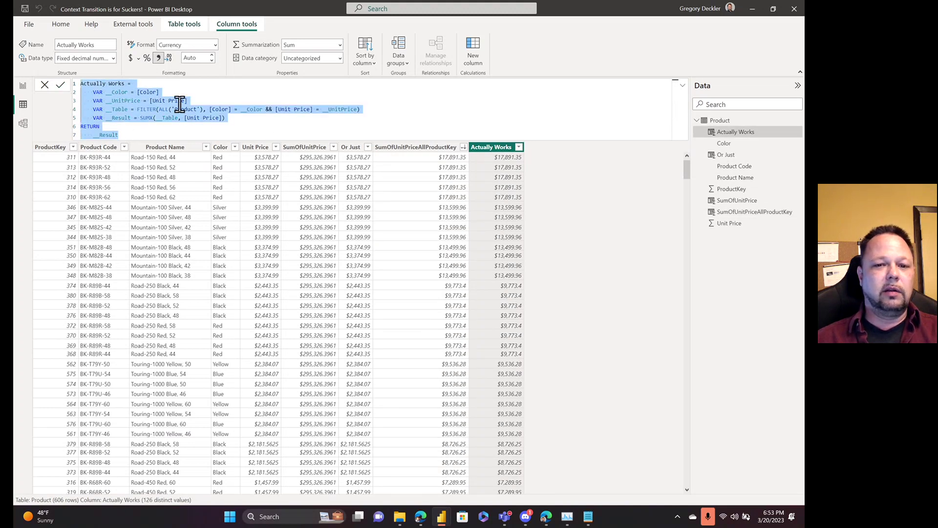
pyautogui.click(437, 148)
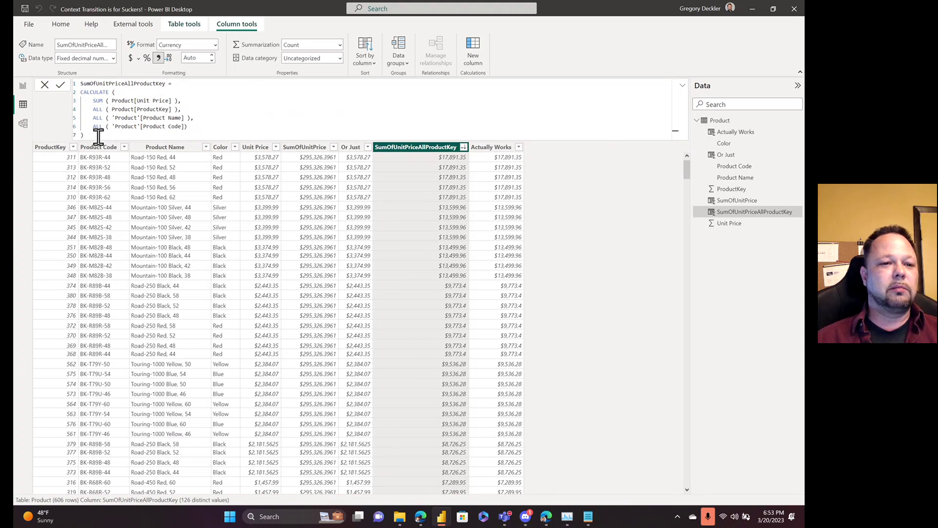
# - Review the CALCULATE function and its SUM and ALL arguments, then switch to Actually Works
pyautogui.moveTo(99, 137); pyautogui.dragTo(83, 100)
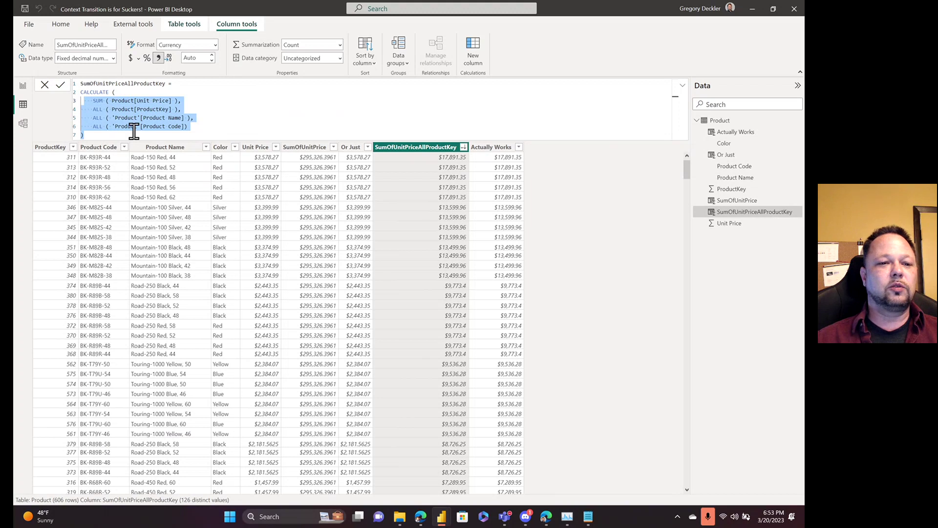
pyautogui.click(218, 128)
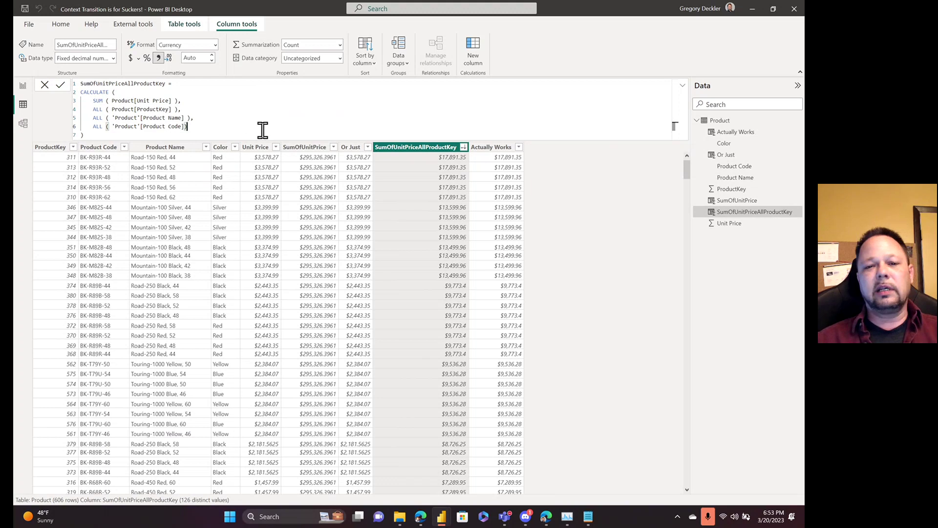
pyautogui.doubleClick(94, 93)
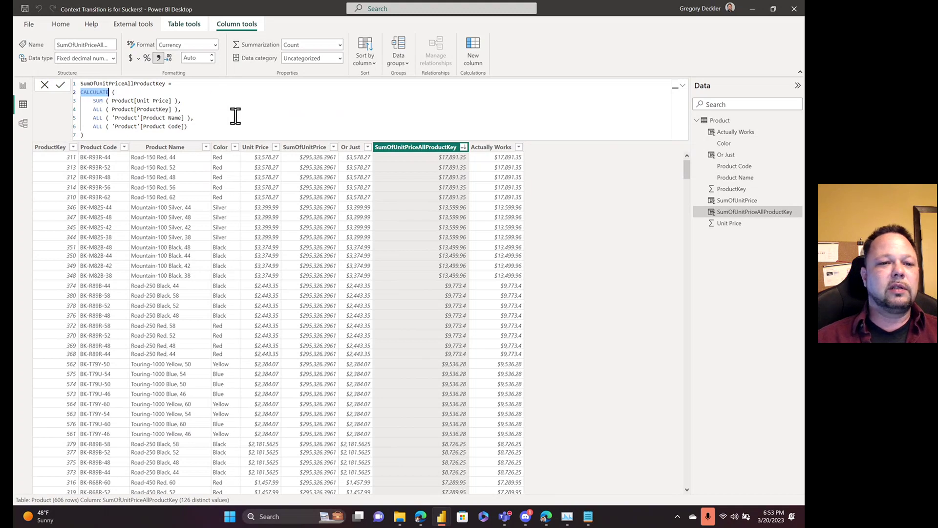
pyautogui.click(202, 135)
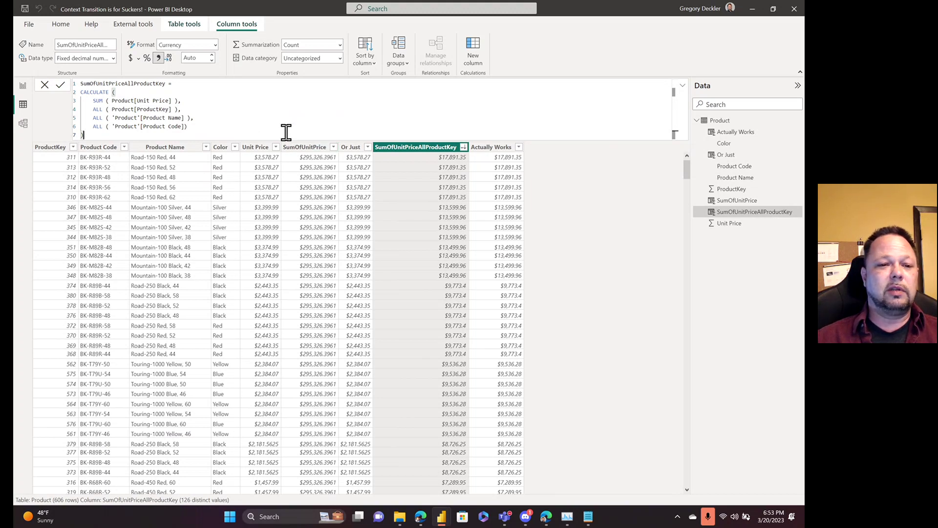
pyautogui.click(501, 148)
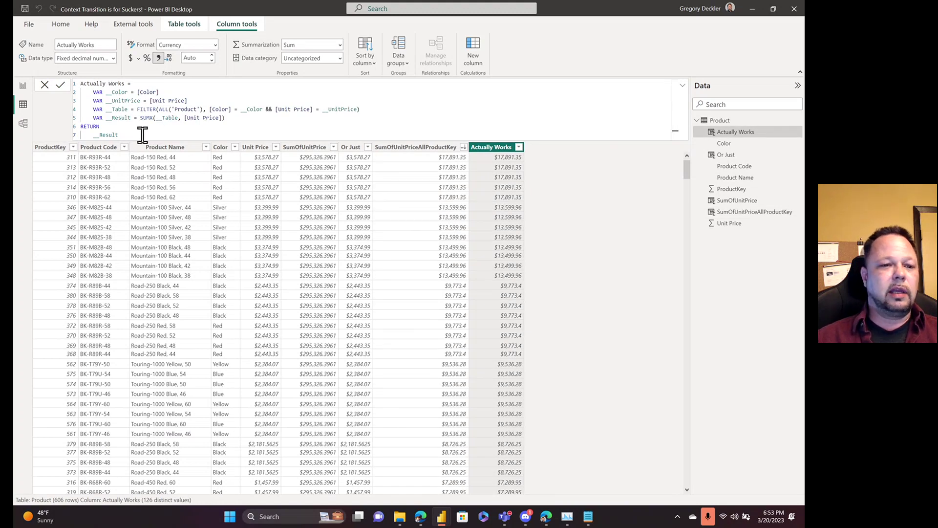
pyautogui.moveTo(119, 135); pyautogui.dragTo(80, 97)
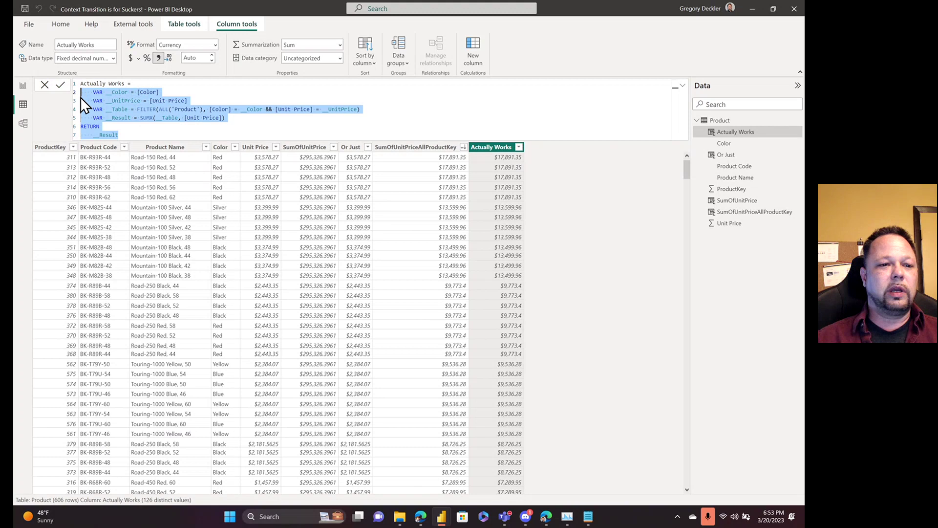
pyautogui.click(231, 117)
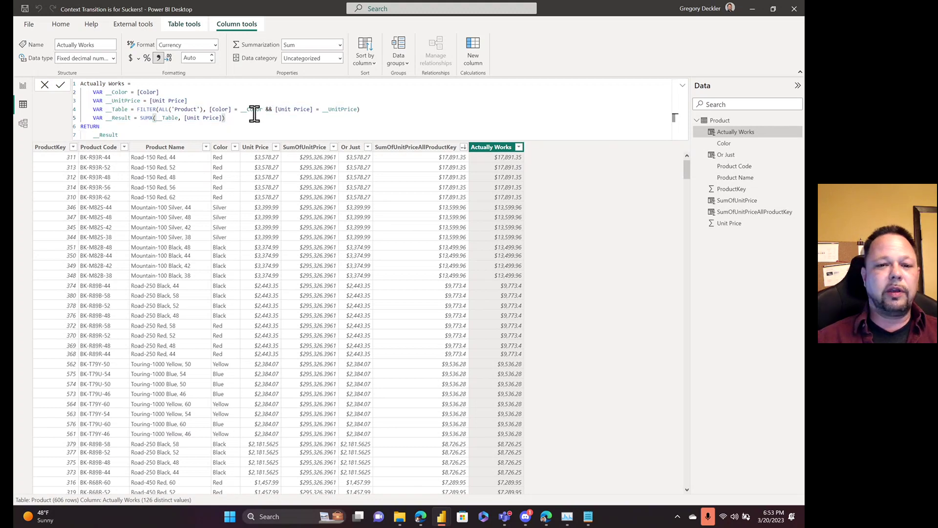